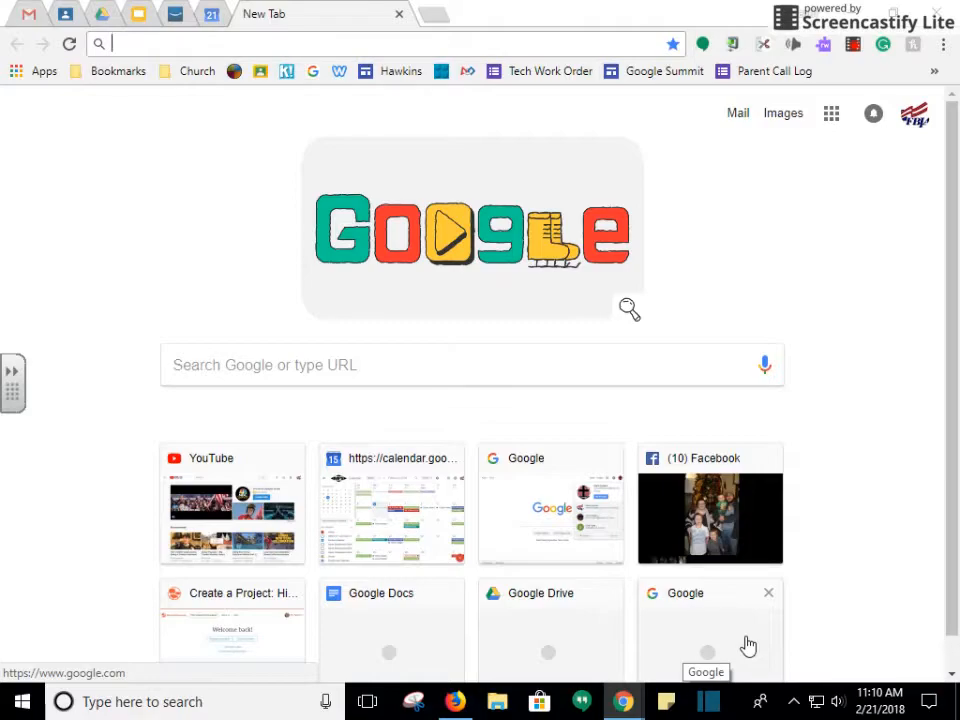
Open Google Drive and go to the My Docs folder inside Google Lessons.
click(830, 114)
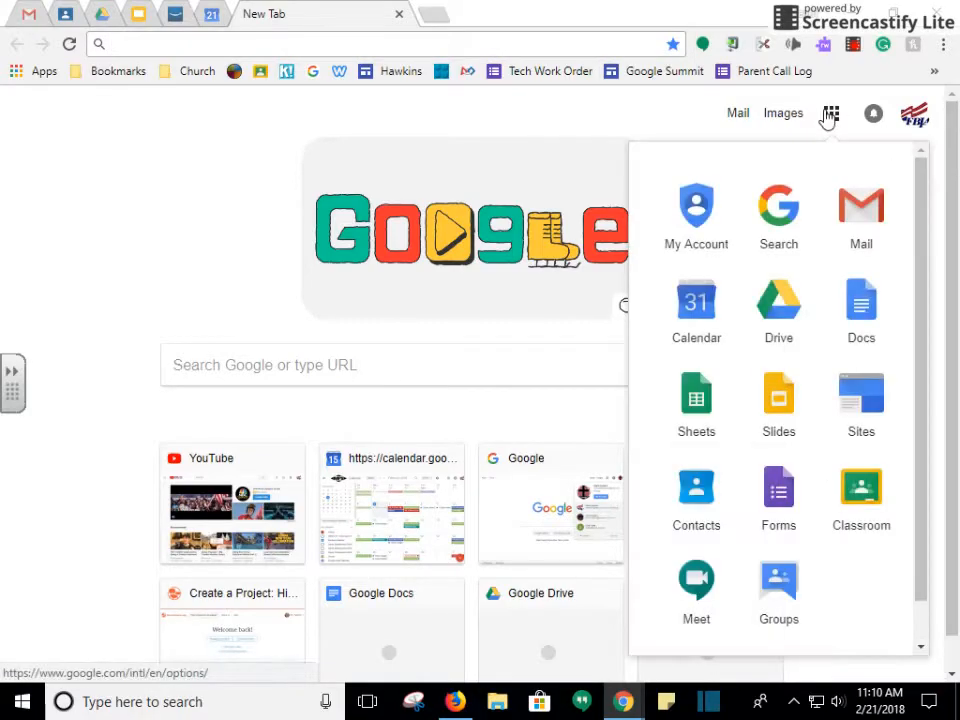
click(785, 322)
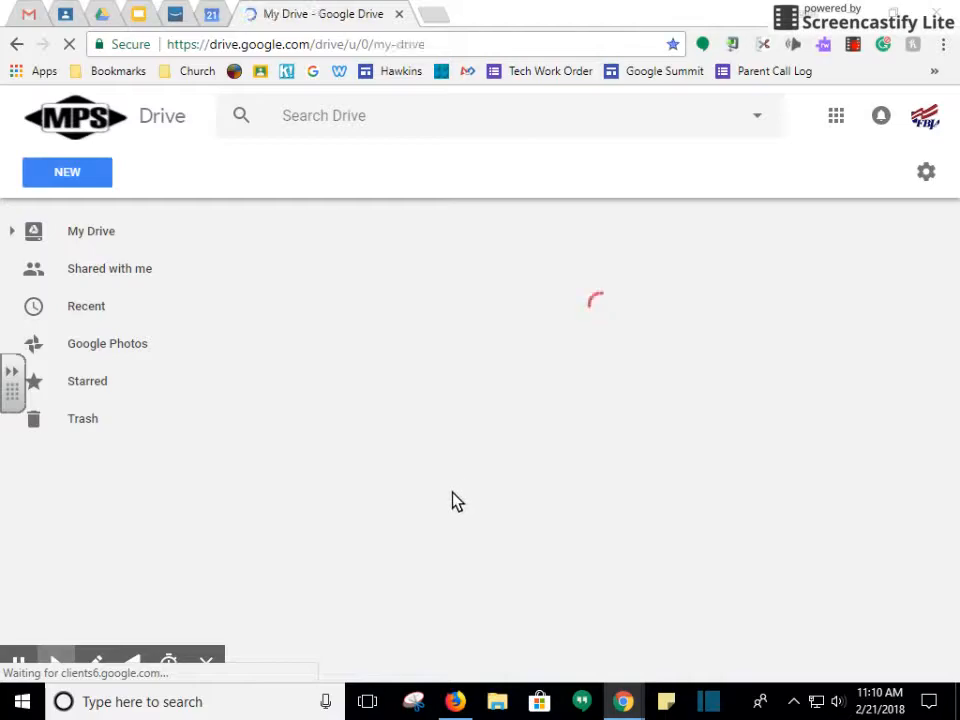
click(345, 652)
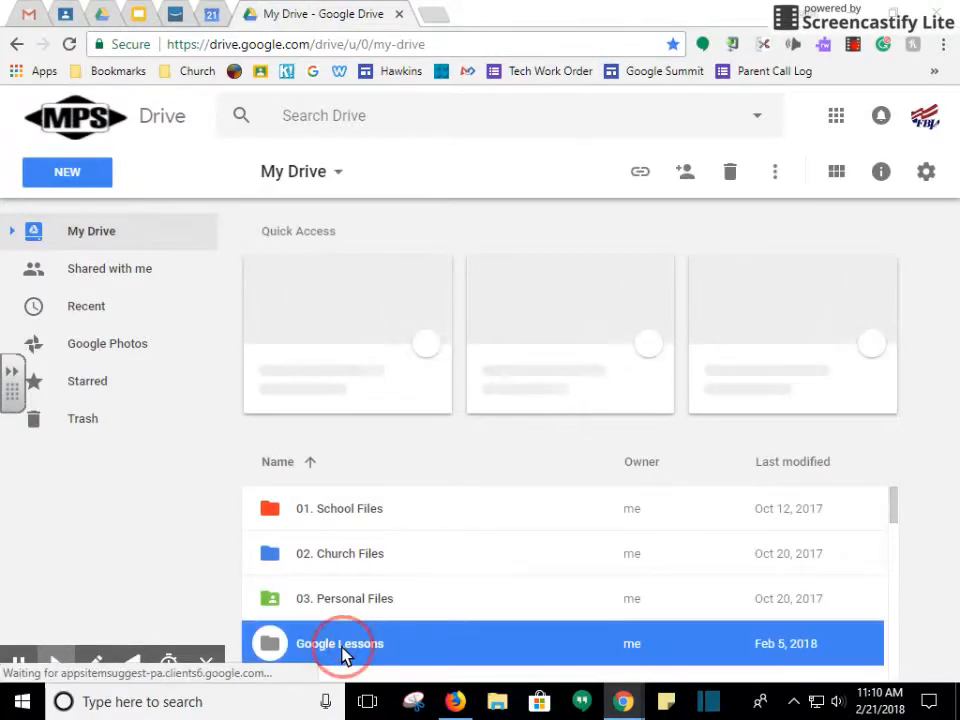
double_click(343, 650)
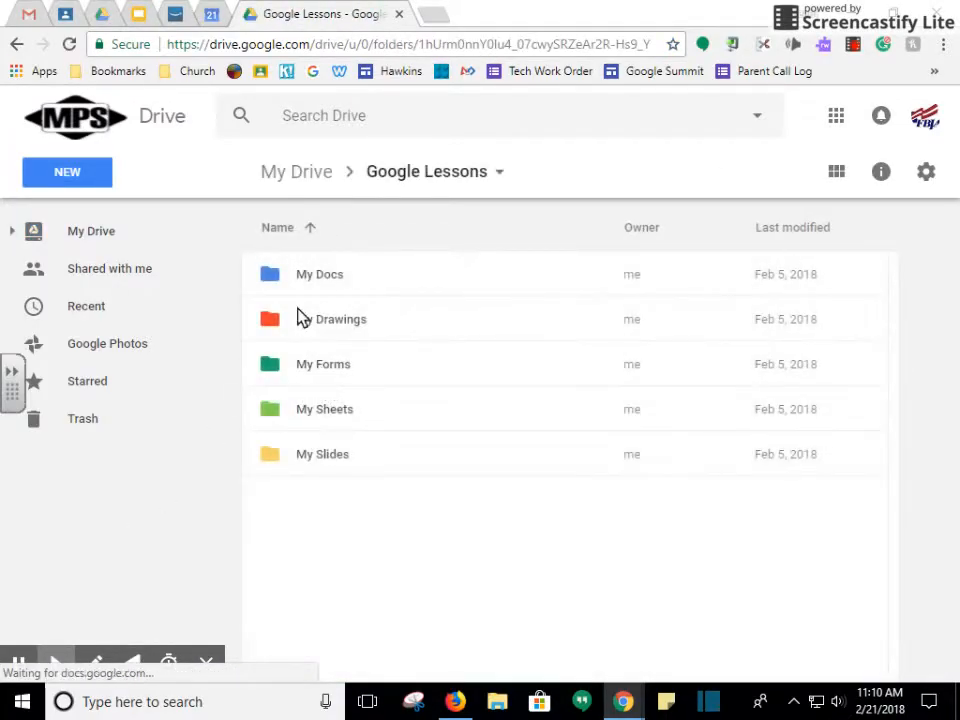
click(312, 280)
double_click(312, 280)
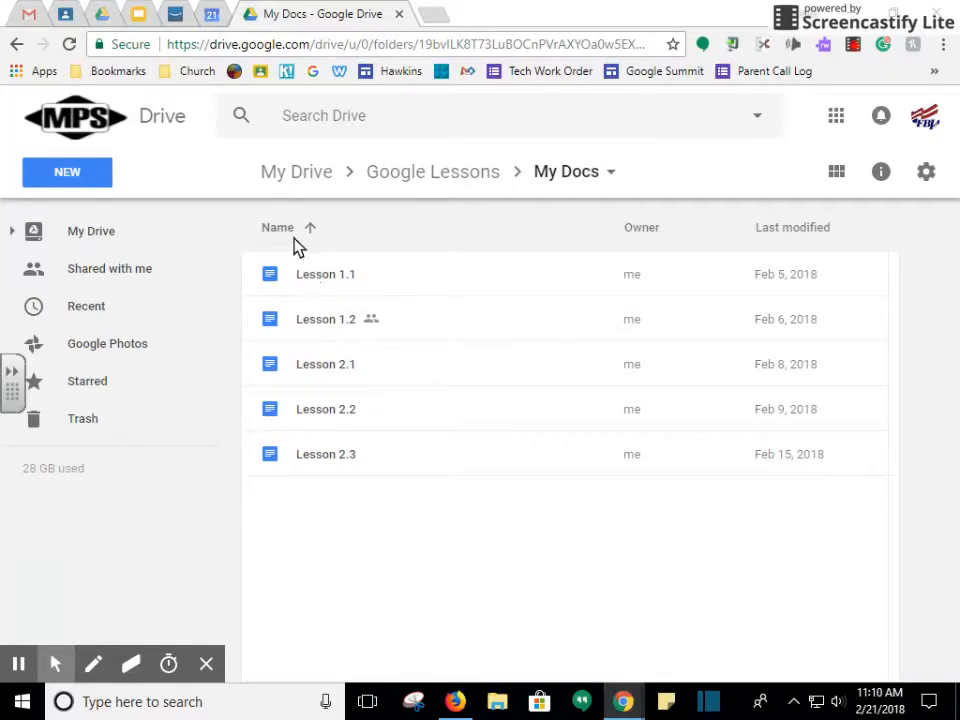
Create a blank Google Docs document in the My Docs folder and name it "Lesson 2.4".
click(65, 175)
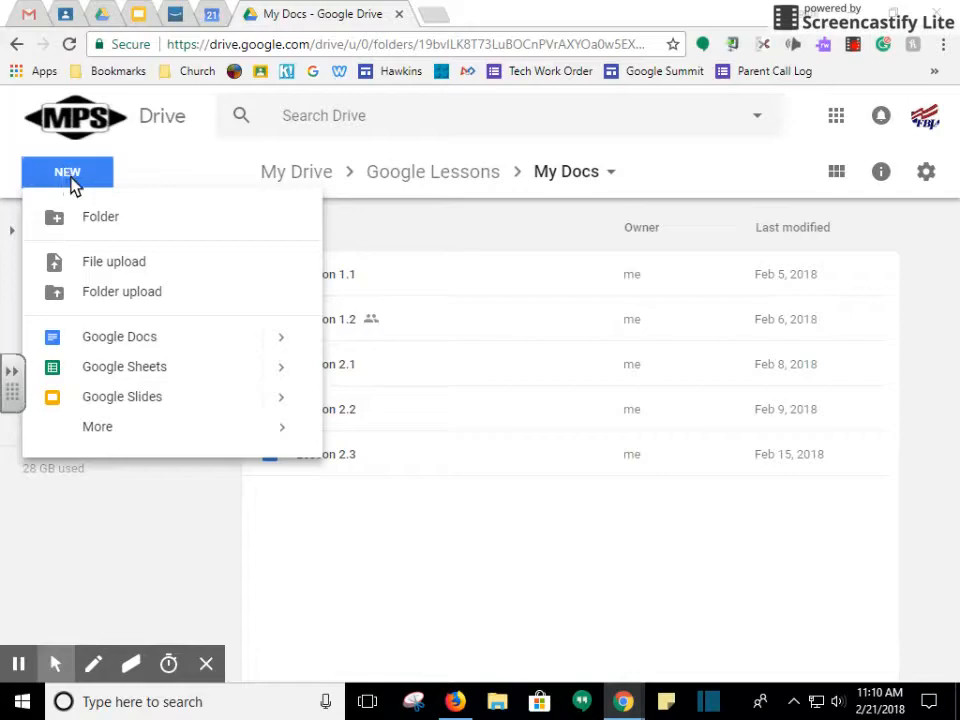
click(122, 340)
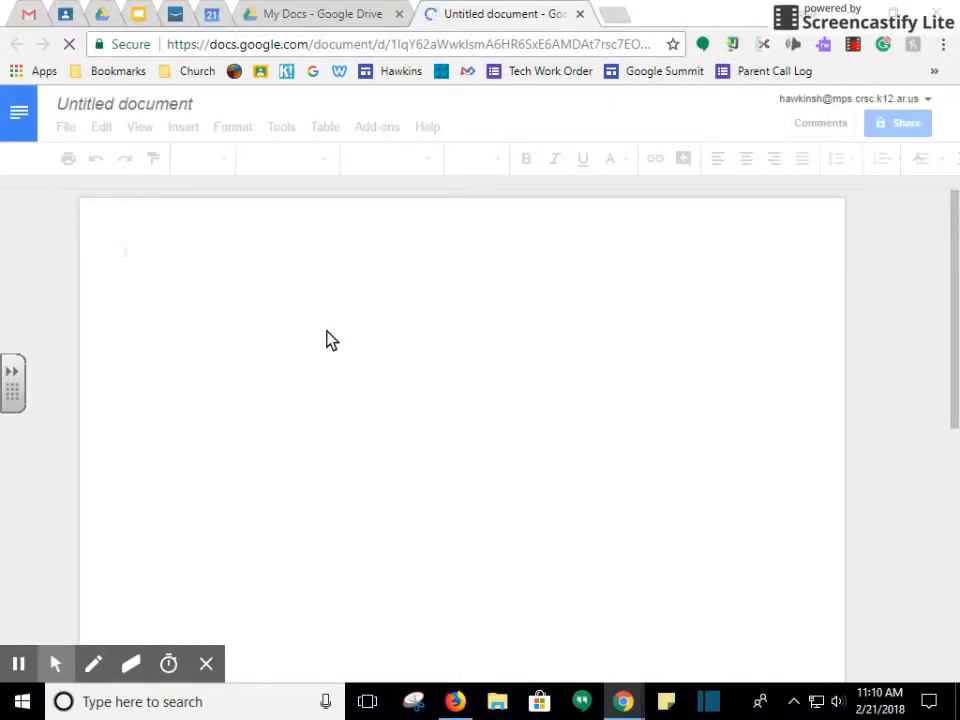
click(159, 102)
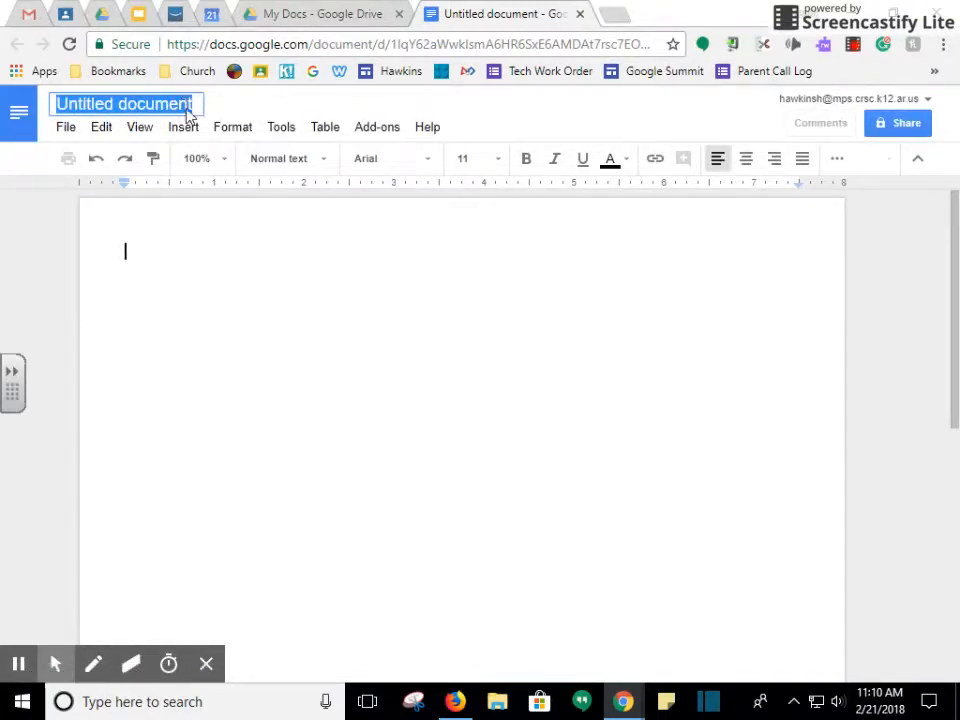
text(Lesson)
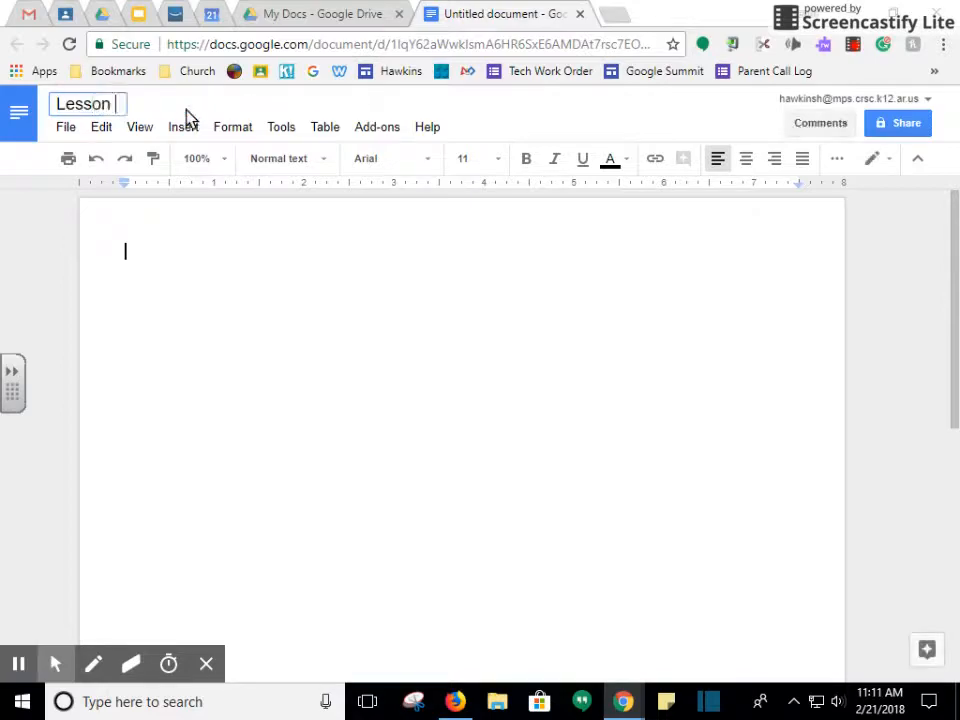
key(Return)
text(2.4)
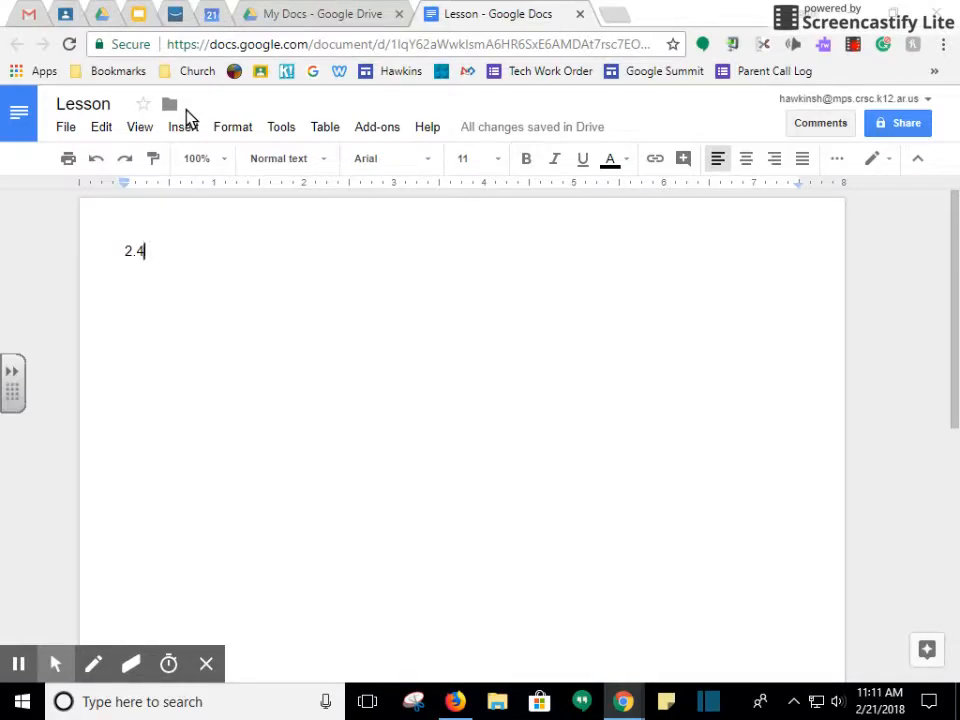
click(105, 104)
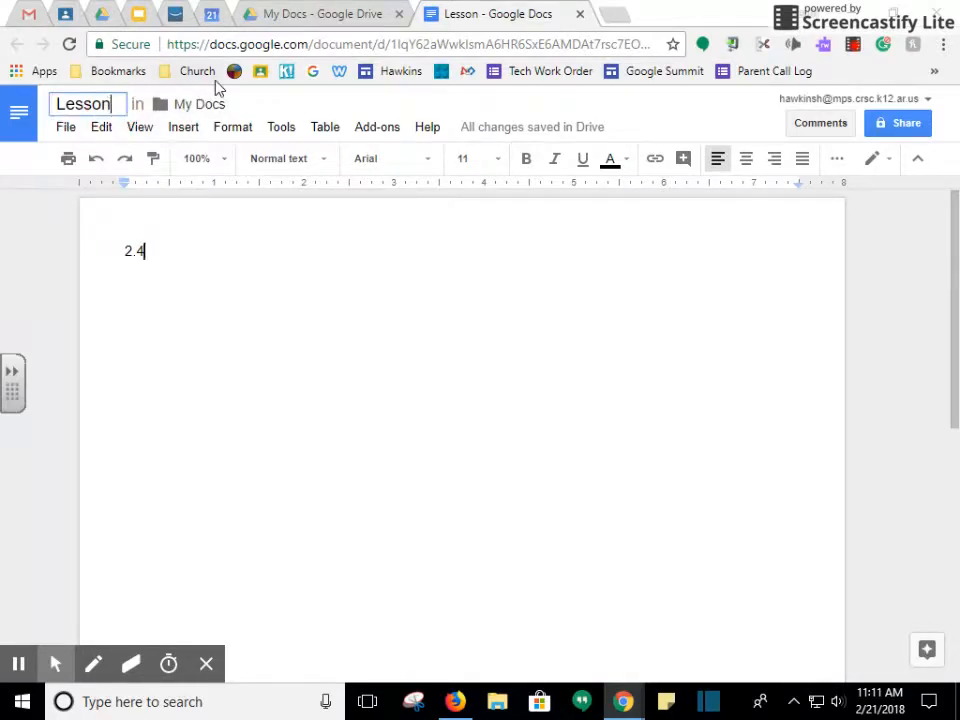
text(2)
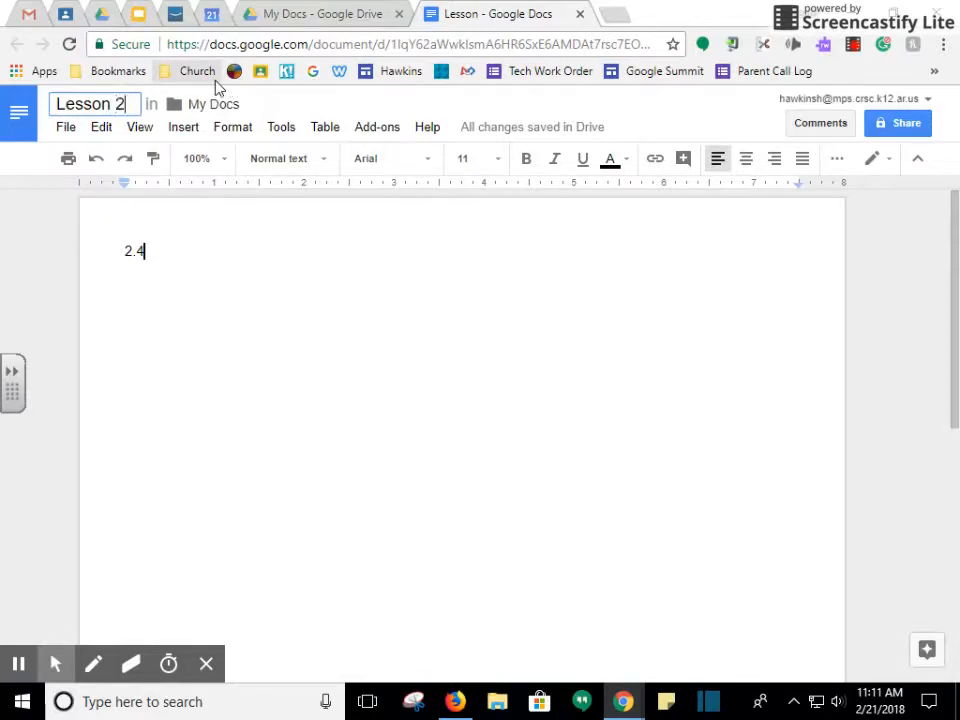
text(.4)
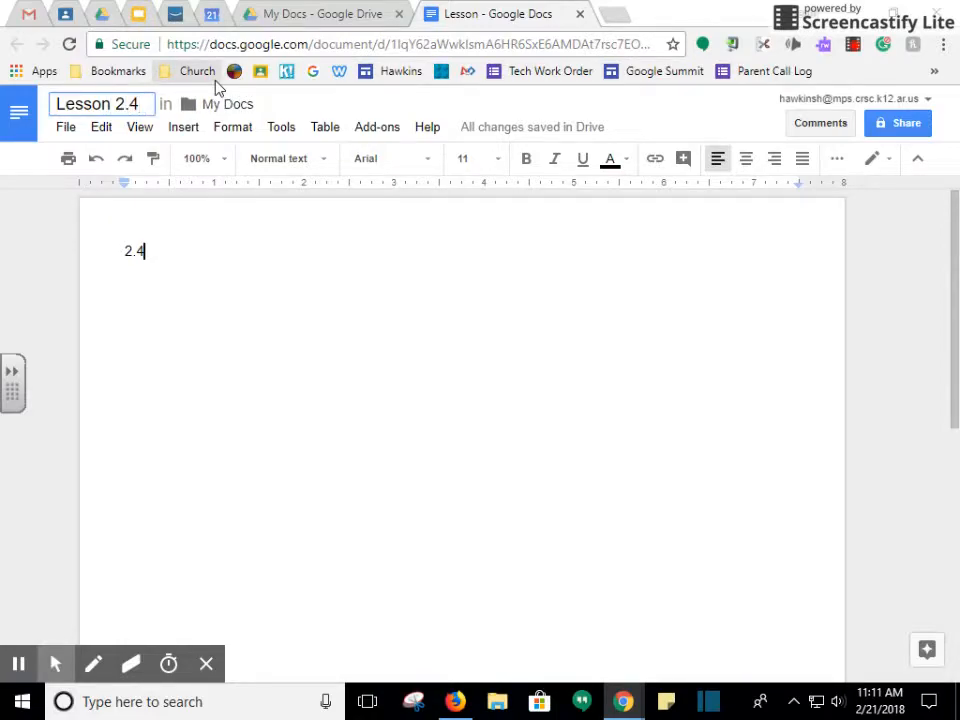
Replace the stray "2.4" in the document body with the title "Arkansas State Symbols".
click(175, 256)
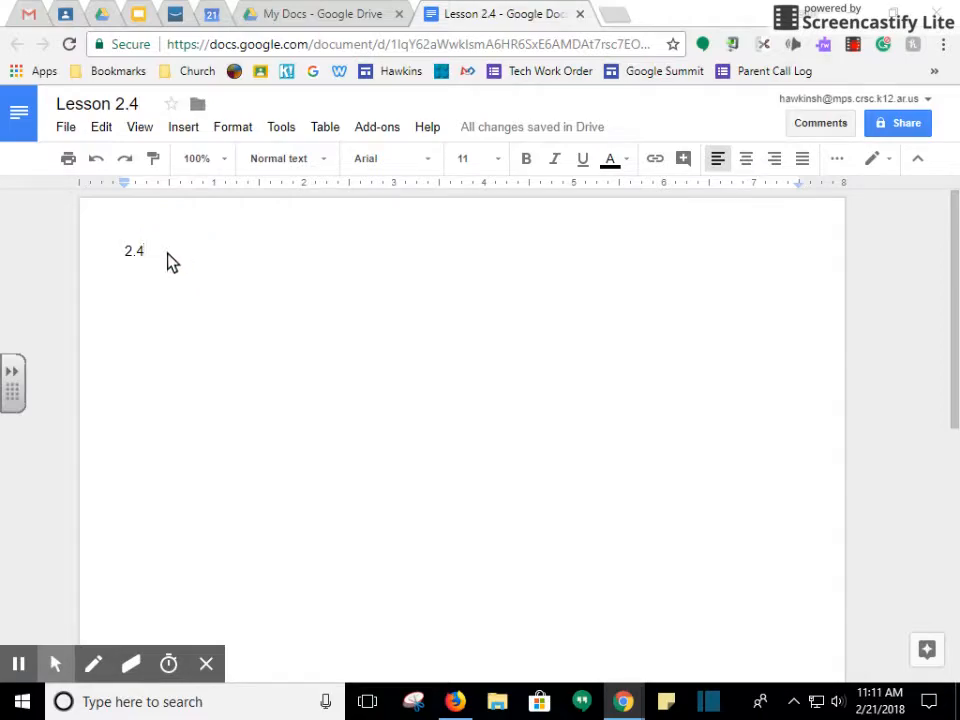
key(BackSpace)
key(BackSpace)
key(BackSpace)
text(Arkansas Sal)
key(BackSpace)
key(BackSpace)
text(tet)
key(BackSpace)
key(BackSpace)
text(atr)
key(BackSpace)
key(BackSpace)
key(BackSpace)
text(te Symbols)
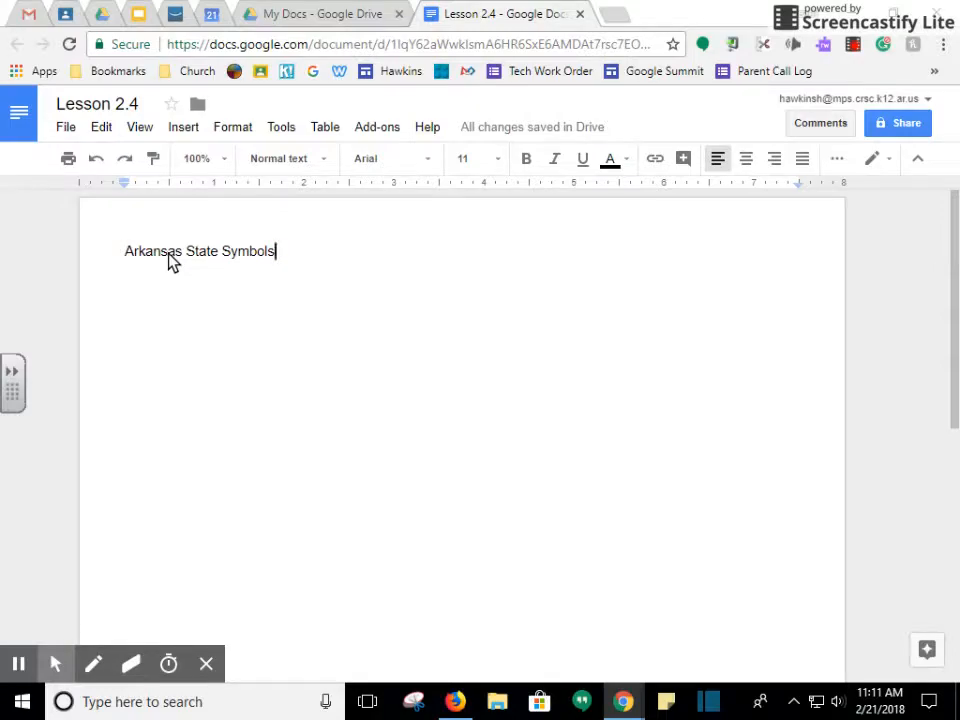
Center the title line, make it bold and set its font size to 24.
click(177, 253)
click(746, 163)
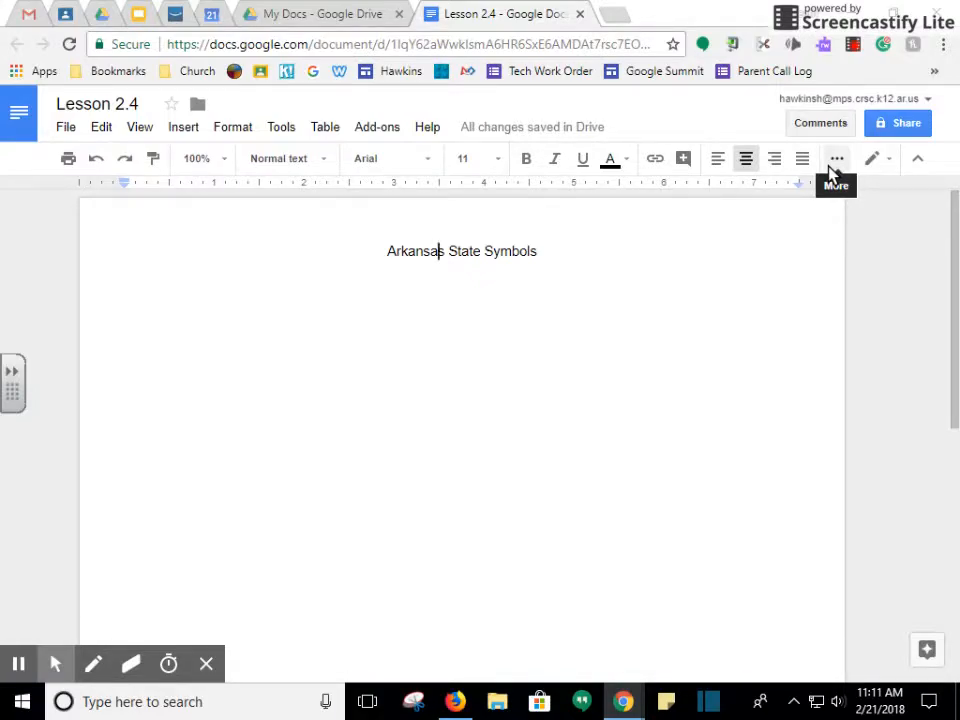
triple_click(471, 253)
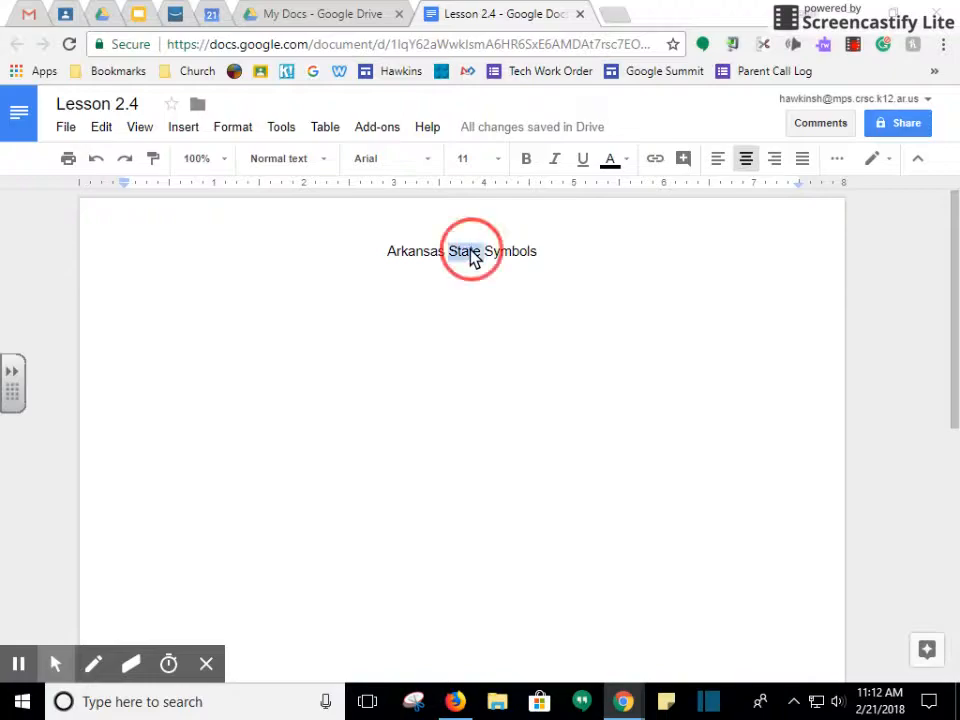
click(531, 161)
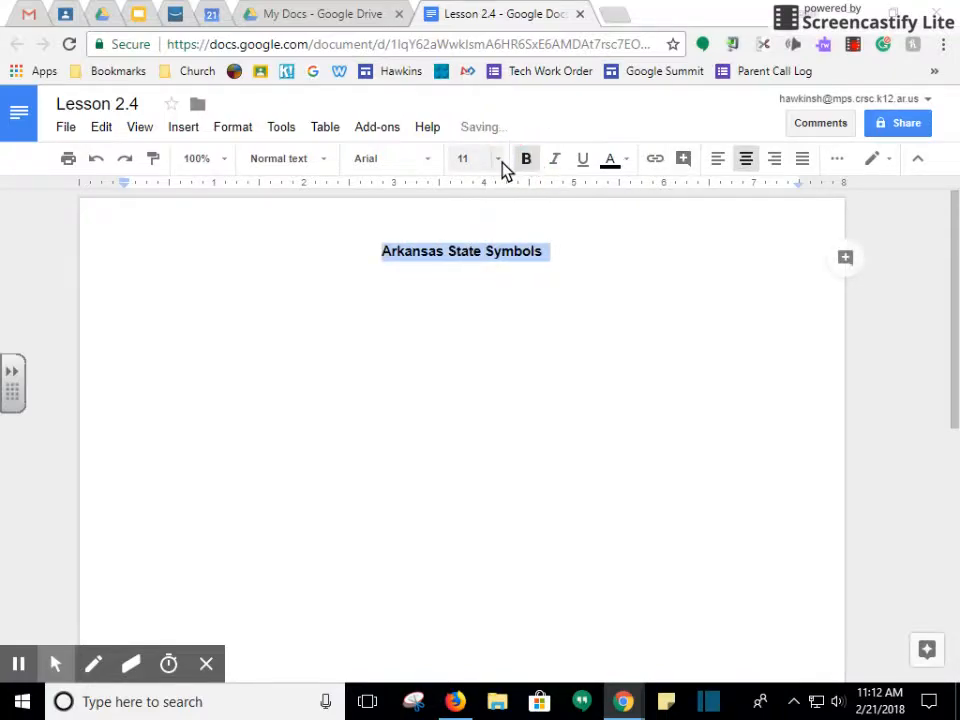
click(492, 159)
click(481, 368)
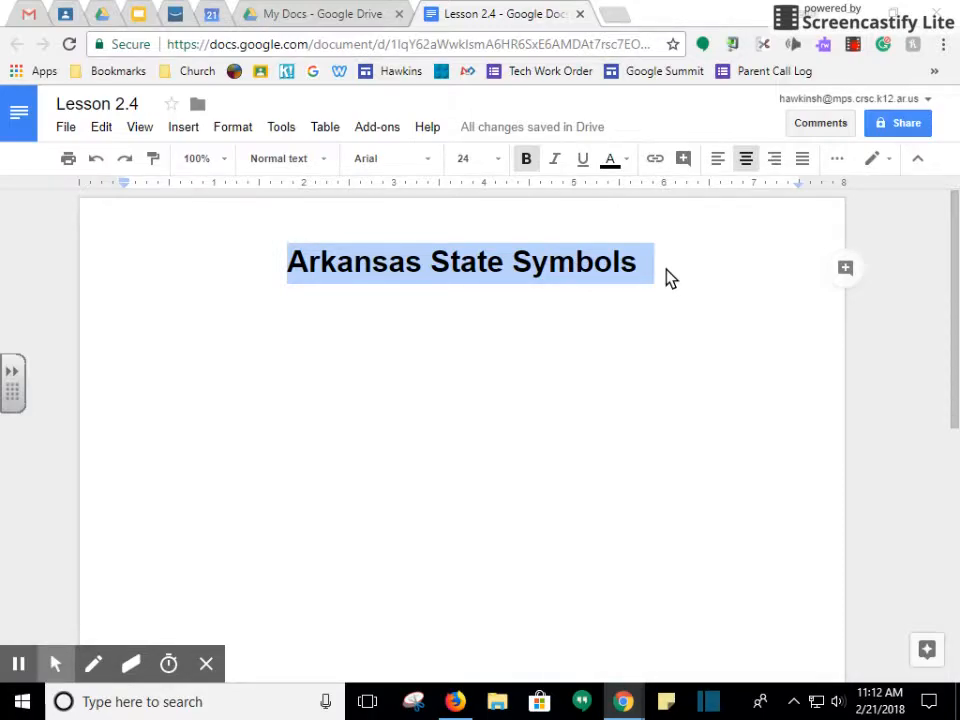
Start a new line below the title and clear the formatting carried over to it.
click(664, 266)
key(Return)
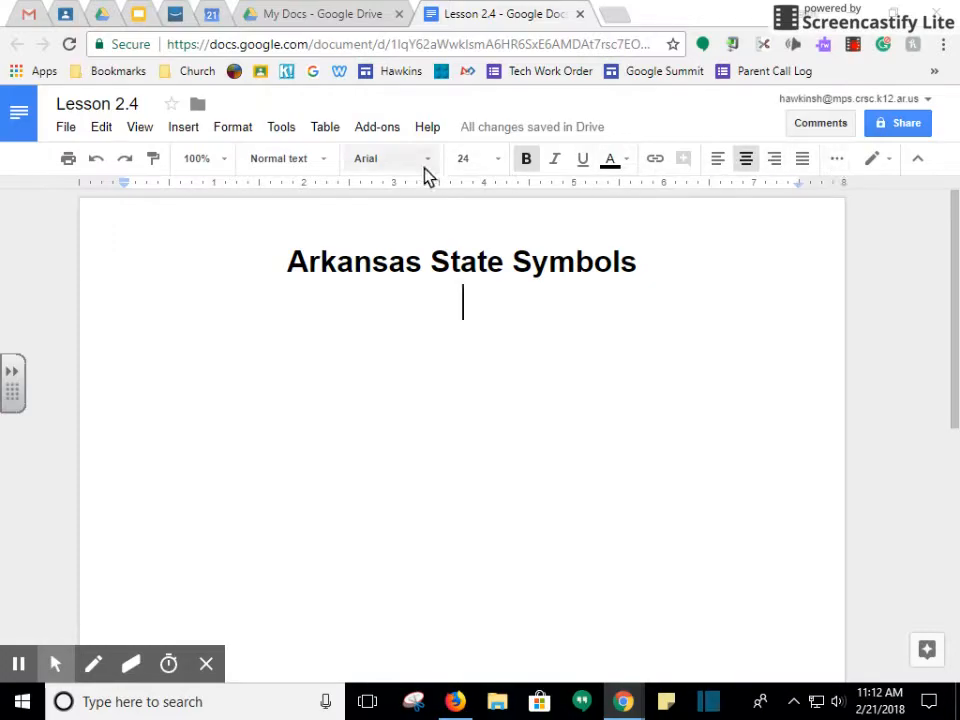
click(230, 127)
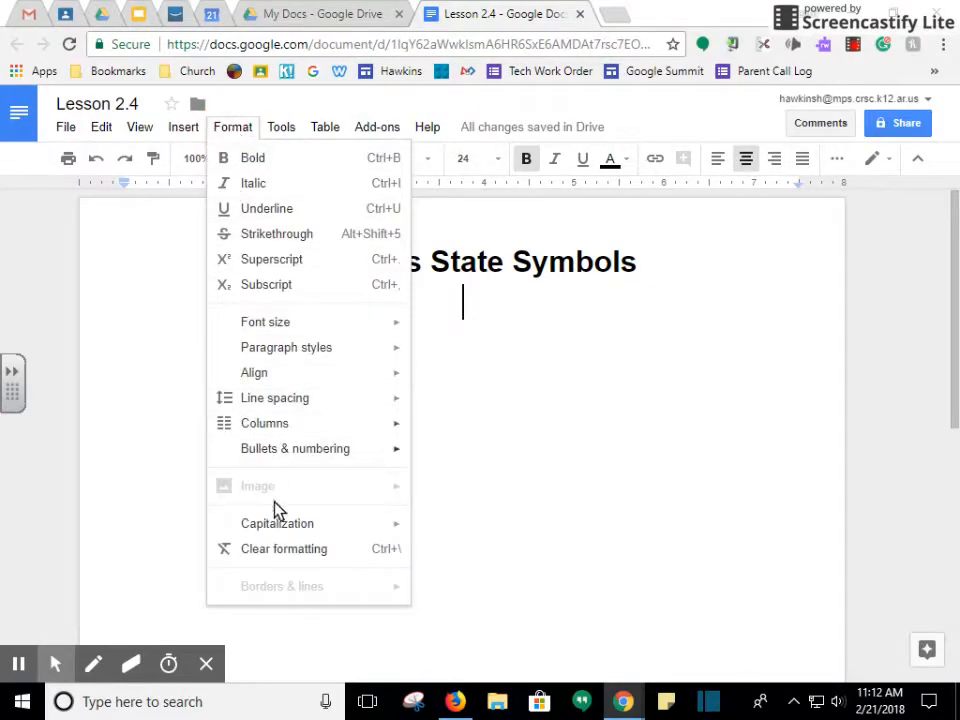
click(838, 160)
click(839, 194)
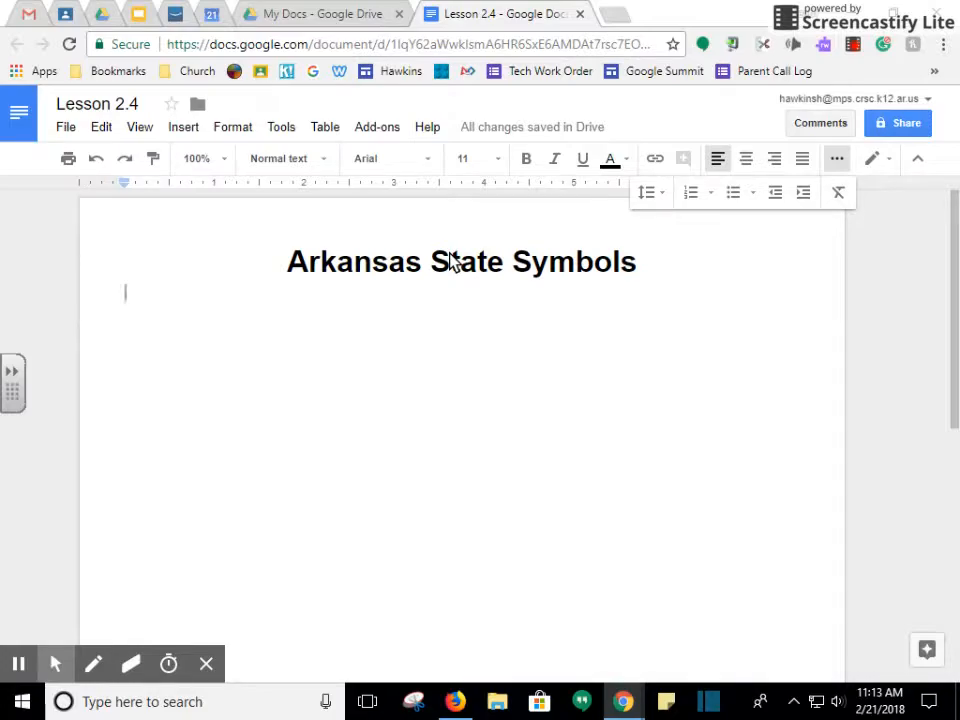
Insert a table of three columns and six rows below the title.
click(325, 132)
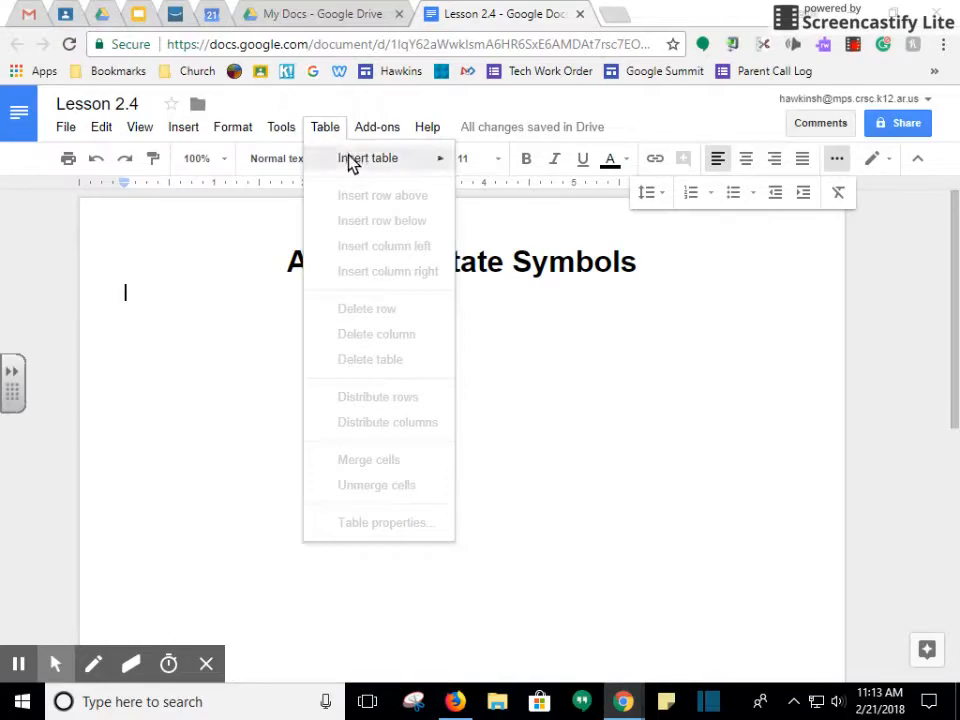
mouse_move(352, 163)
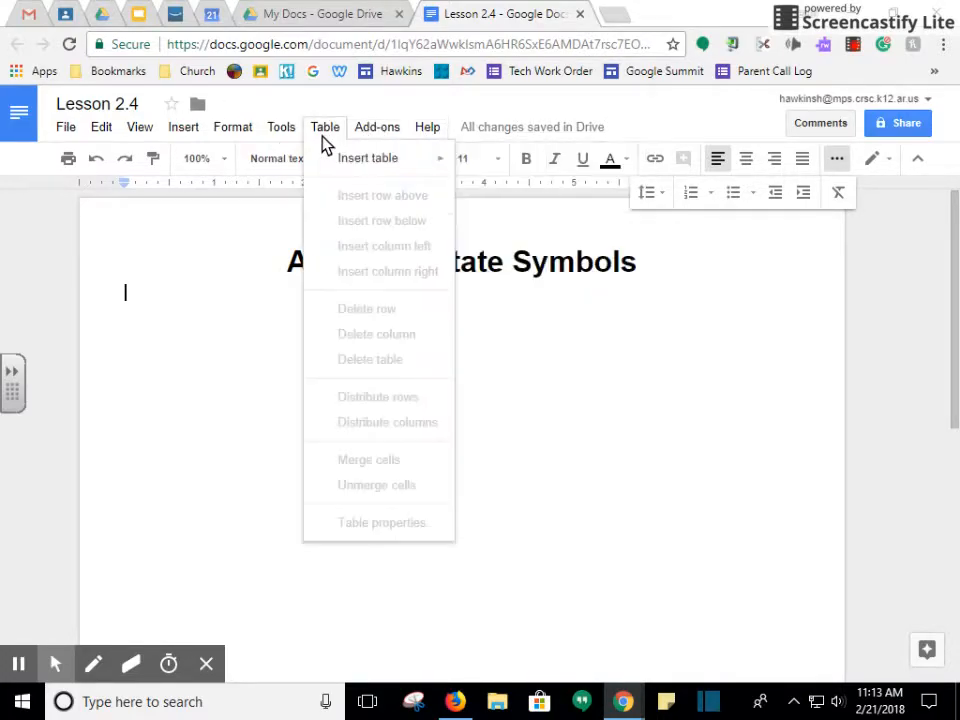
mouse_move(431, 171)
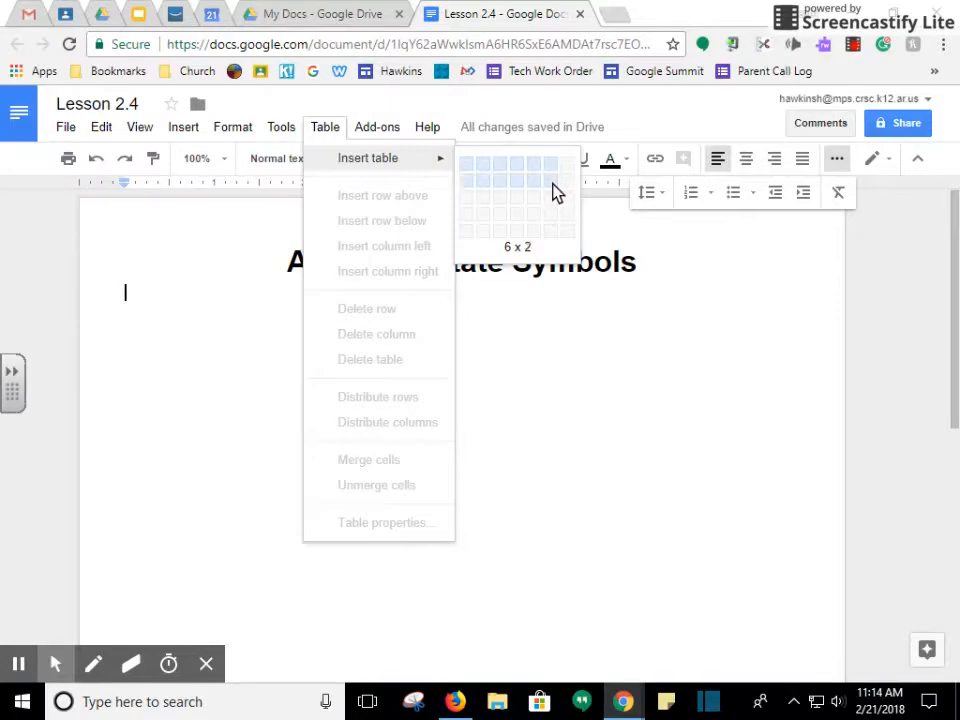
click(500, 254)
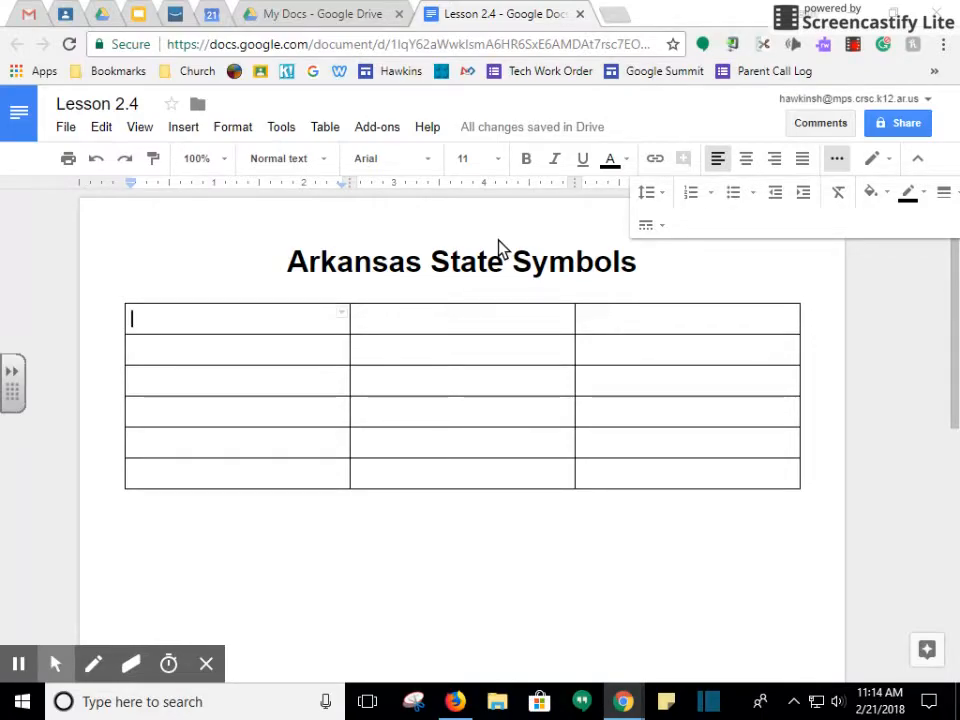
Fill the table's header row with "Symbol", "Image" and "Webpage Link".
text(Symbol)
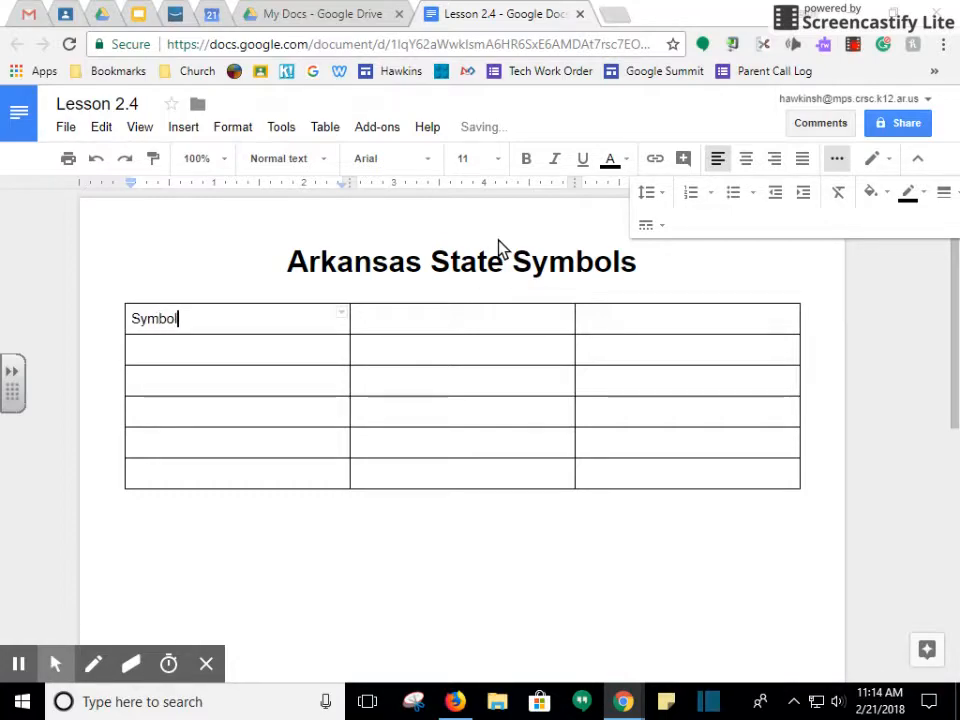
key(Tab)
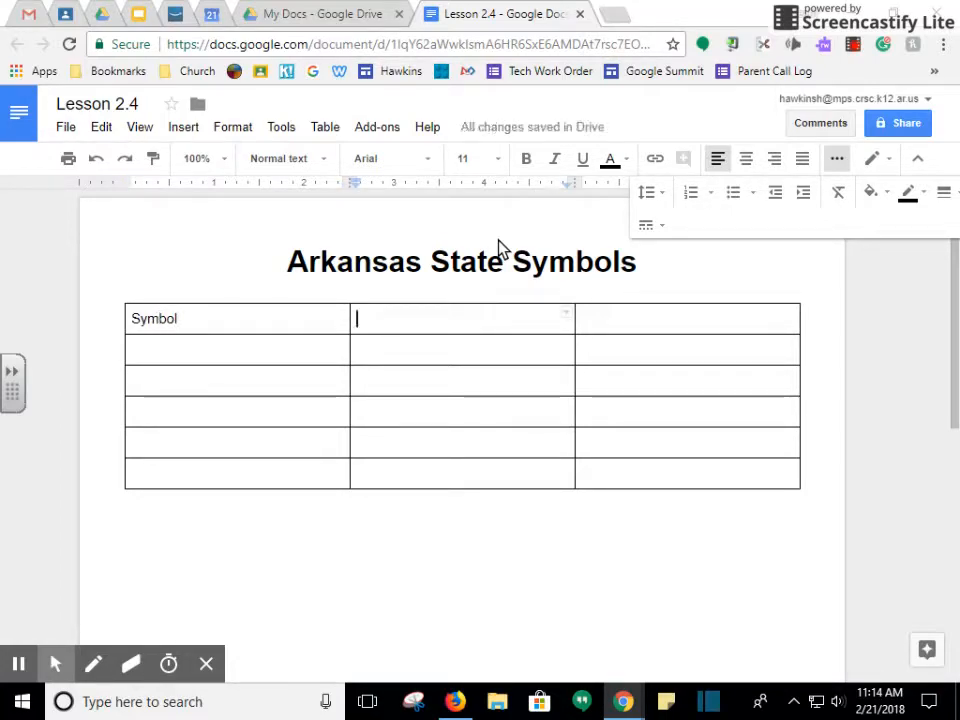
text(Image)
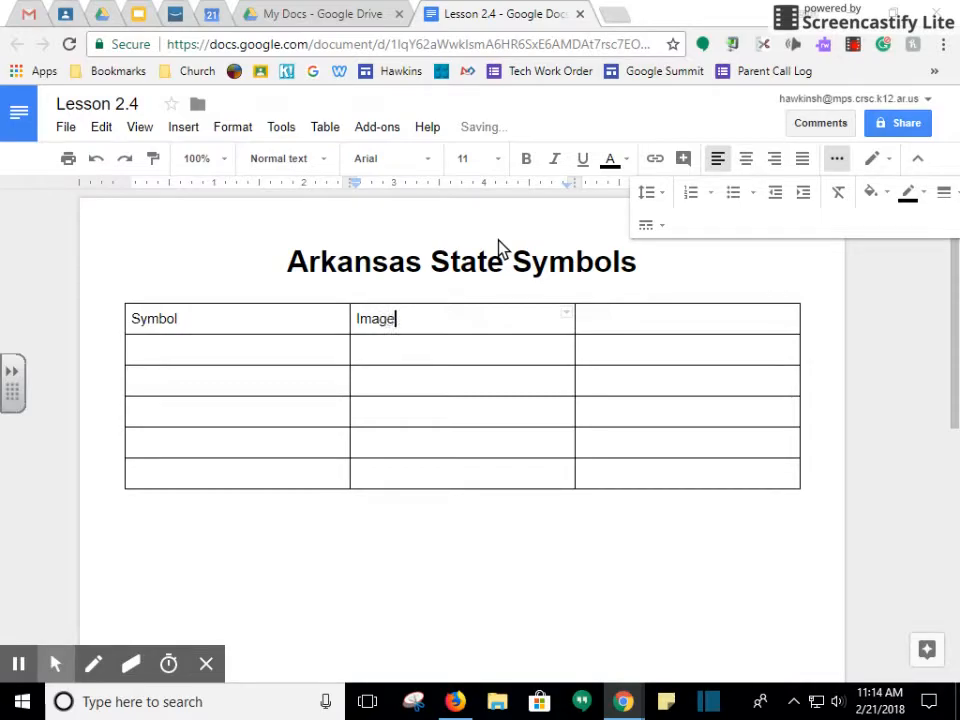
key(Tab)
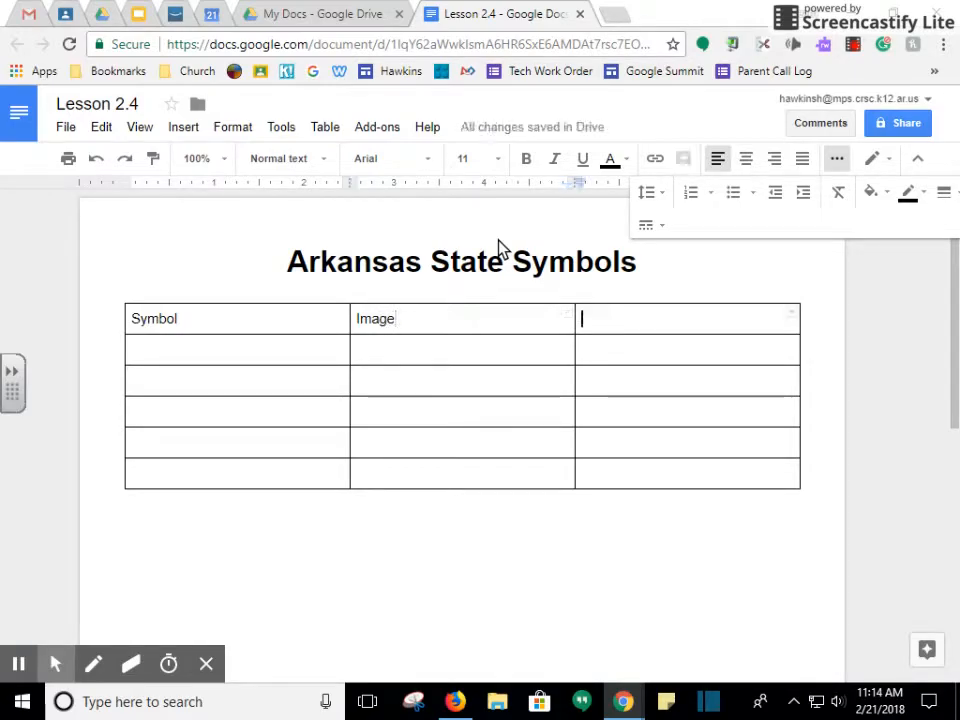
text(W)
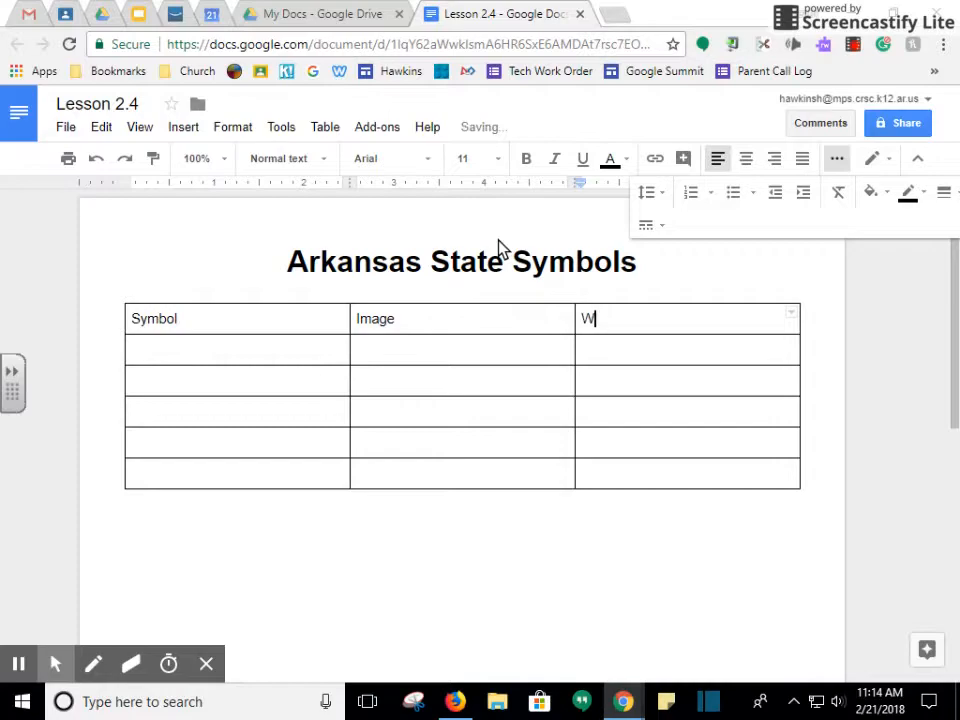
text(ebpag)
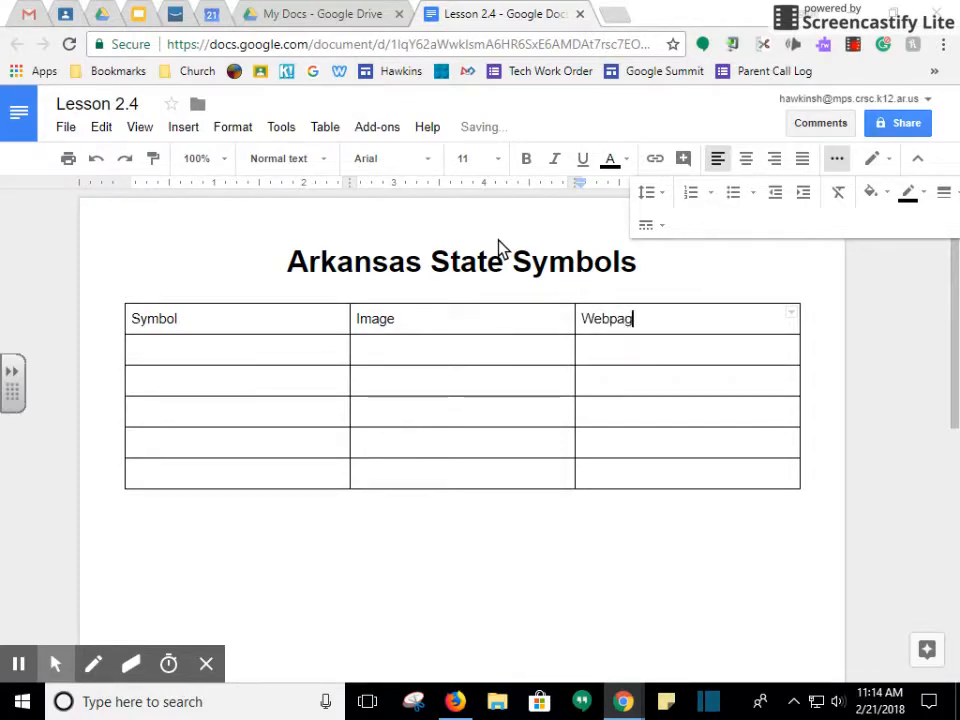
text(e Link)
key(Tab)
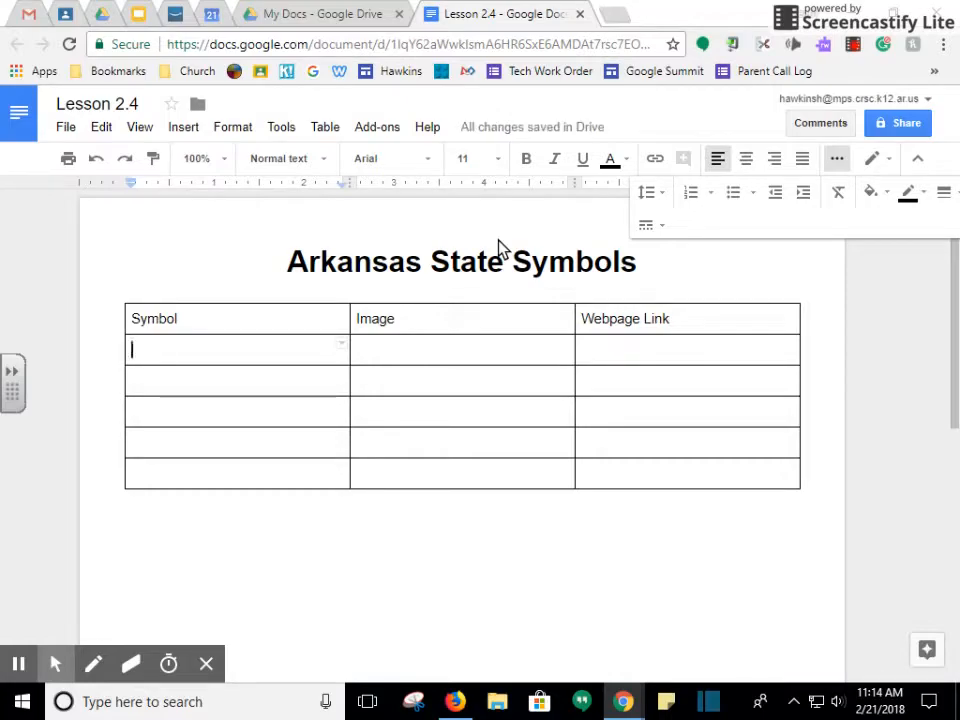
Enter "State Flag", "State Bird" and "State Tree" in the Symbol column, one per row below the header.
text(State Flag)
key(Down)
text(Stage)
key(BackSpace)
key(BackSpace)
text(te )
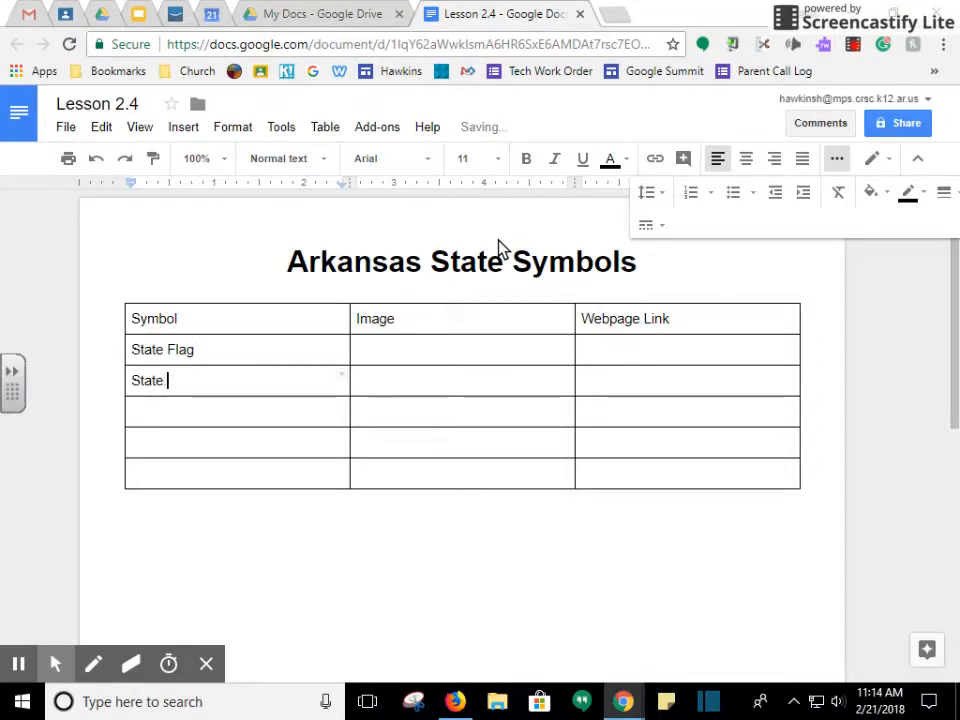
text(Bird)
key(Down)
text(state Tree)
key(Down)
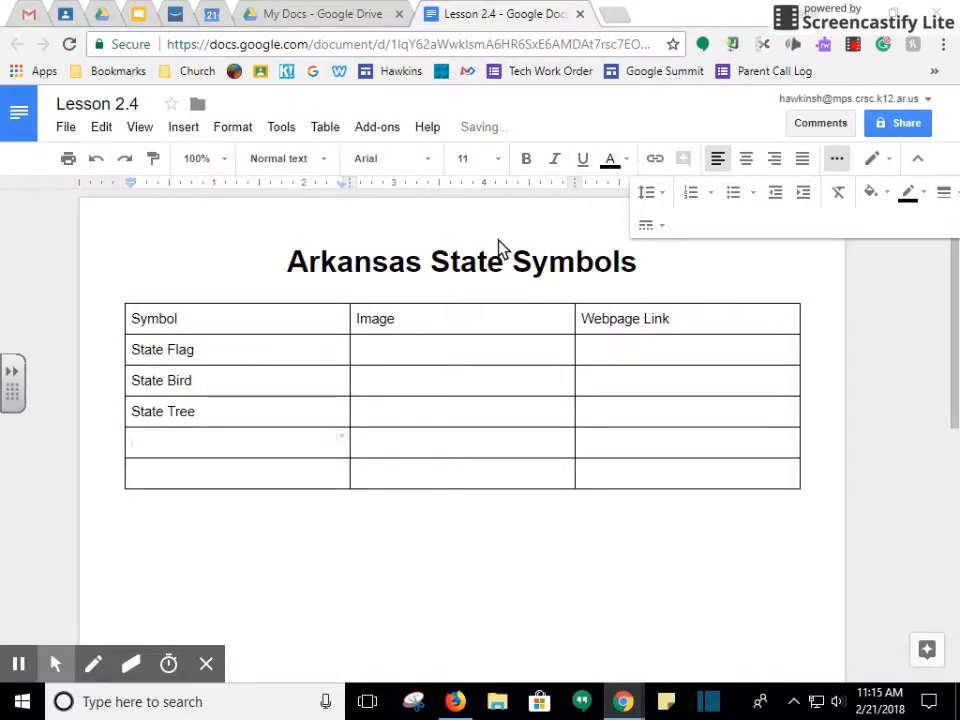
Enter "State Flower" and "State Insect" in the last two rows of the Symbol column.
text(State Flower)
key(Down)
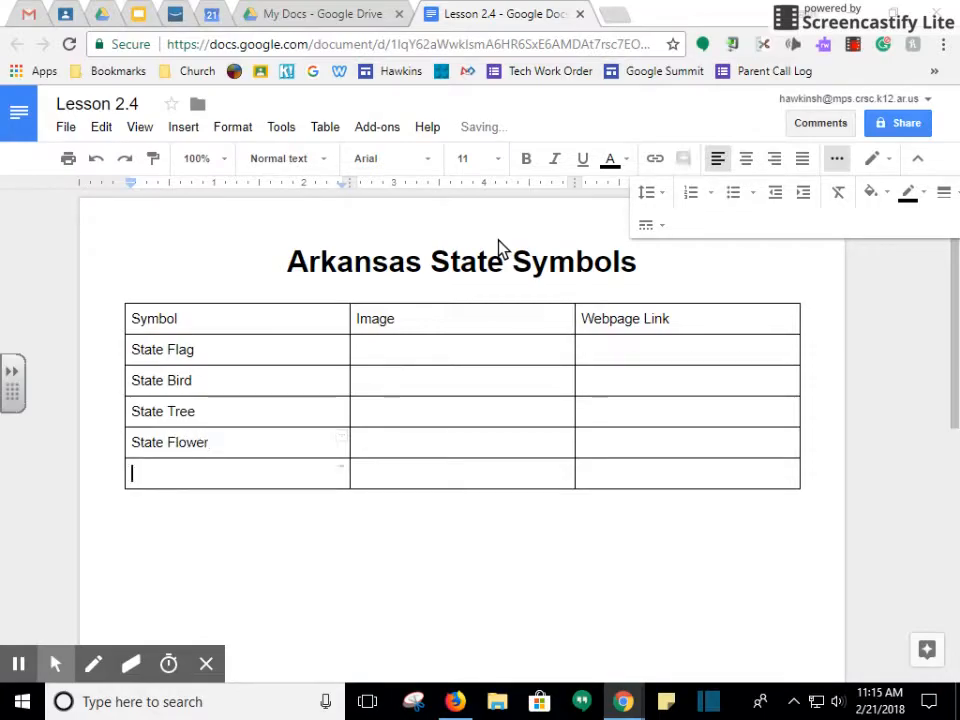
text(State Insect)
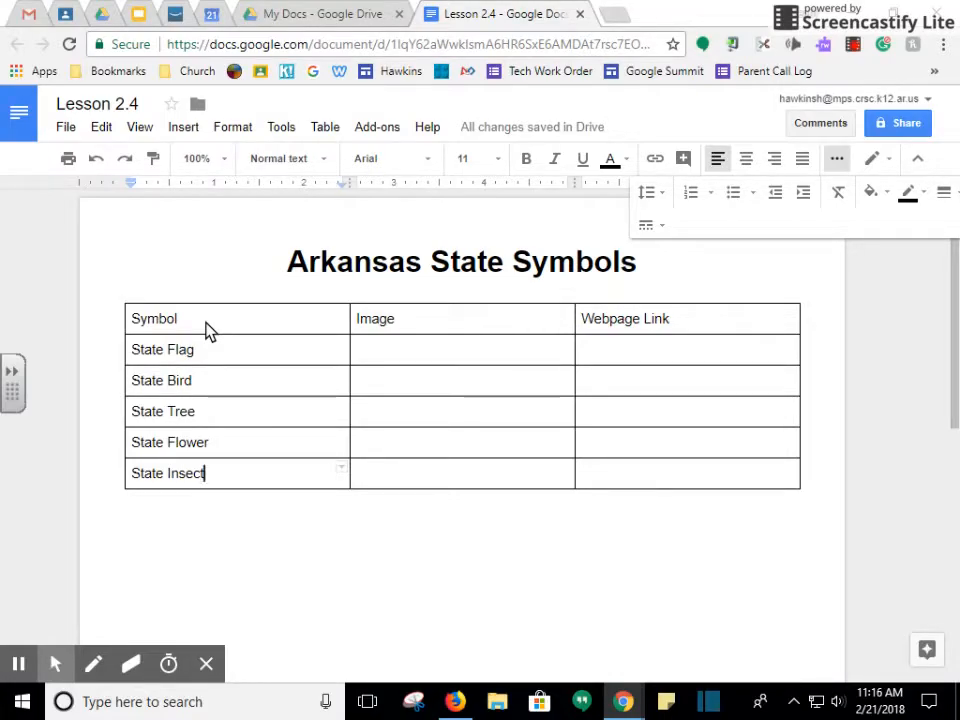
Shade all three cells of the table's header row with the cornflower blue background color.
click(266, 324)
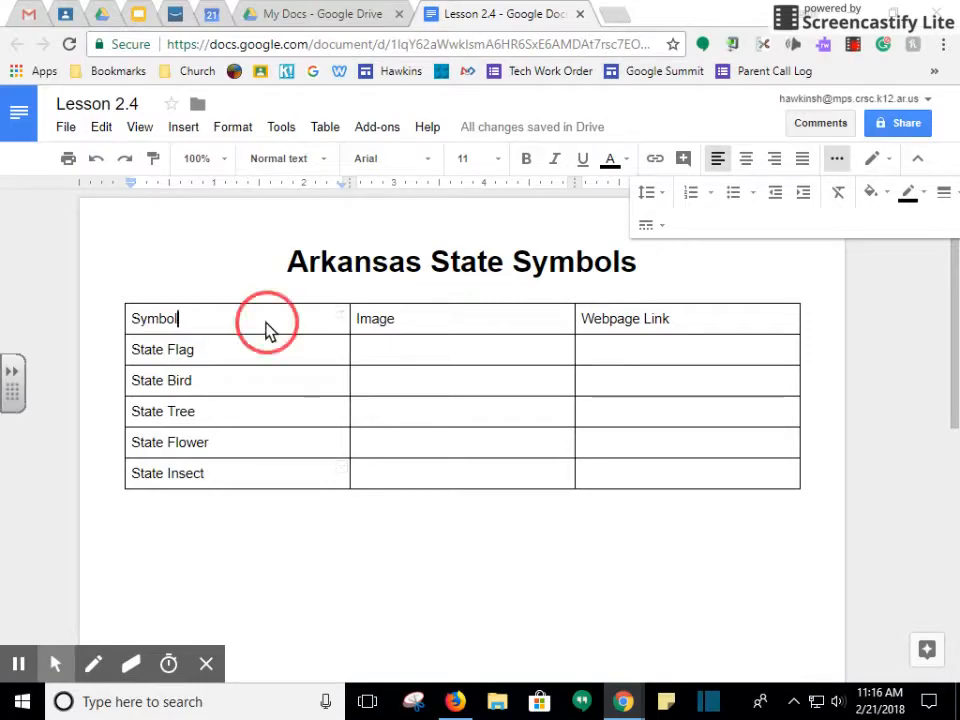
drag(205, 320, 645, 328)
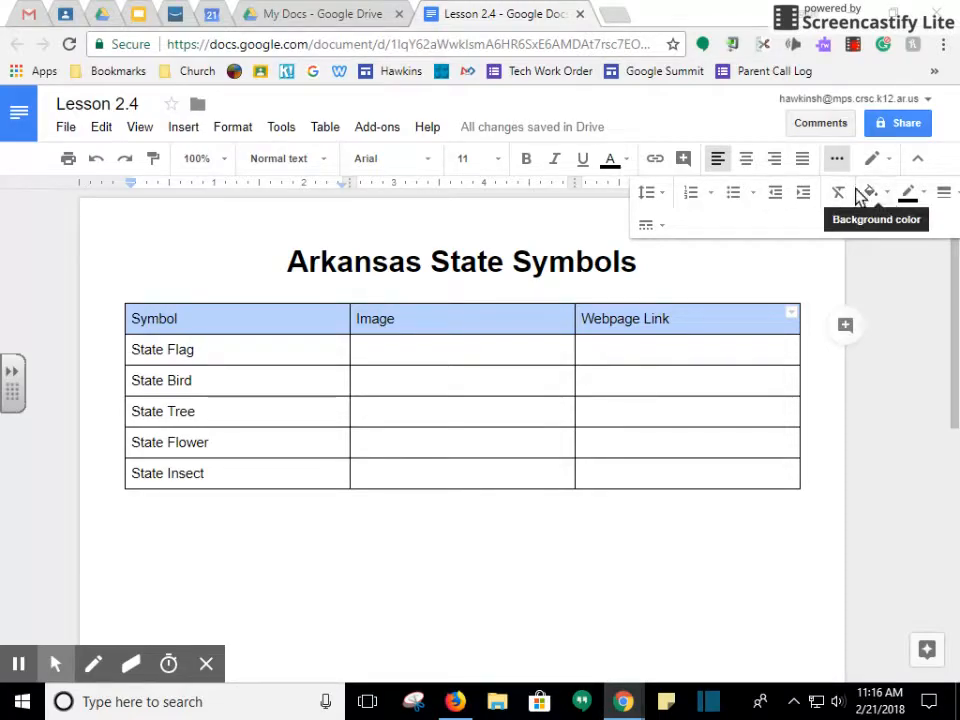
click(835, 162)
click(833, 163)
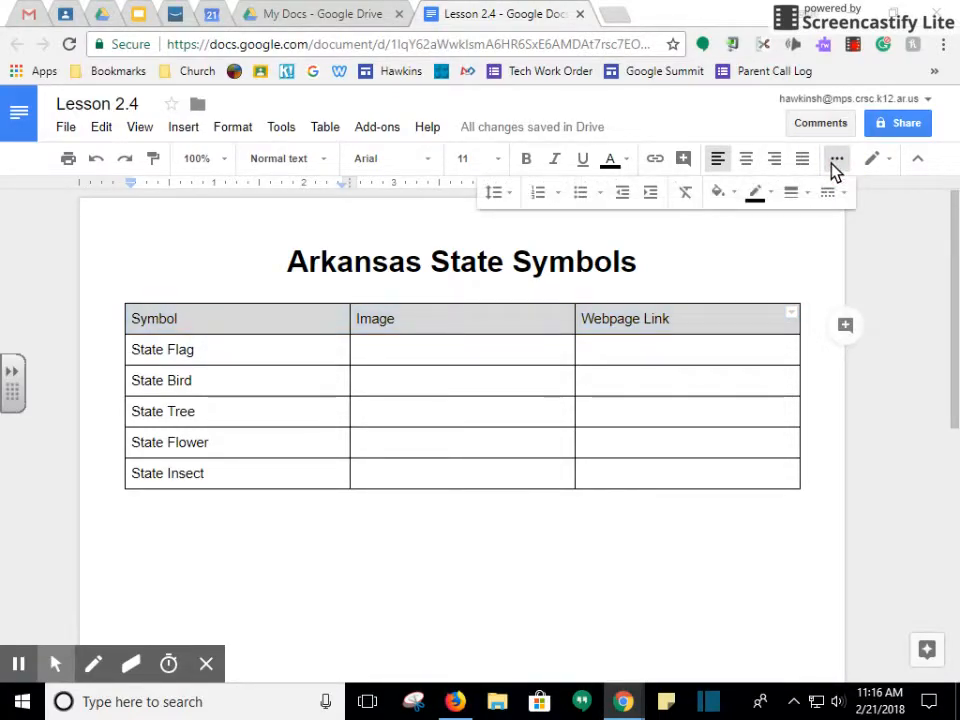
click(735, 195)
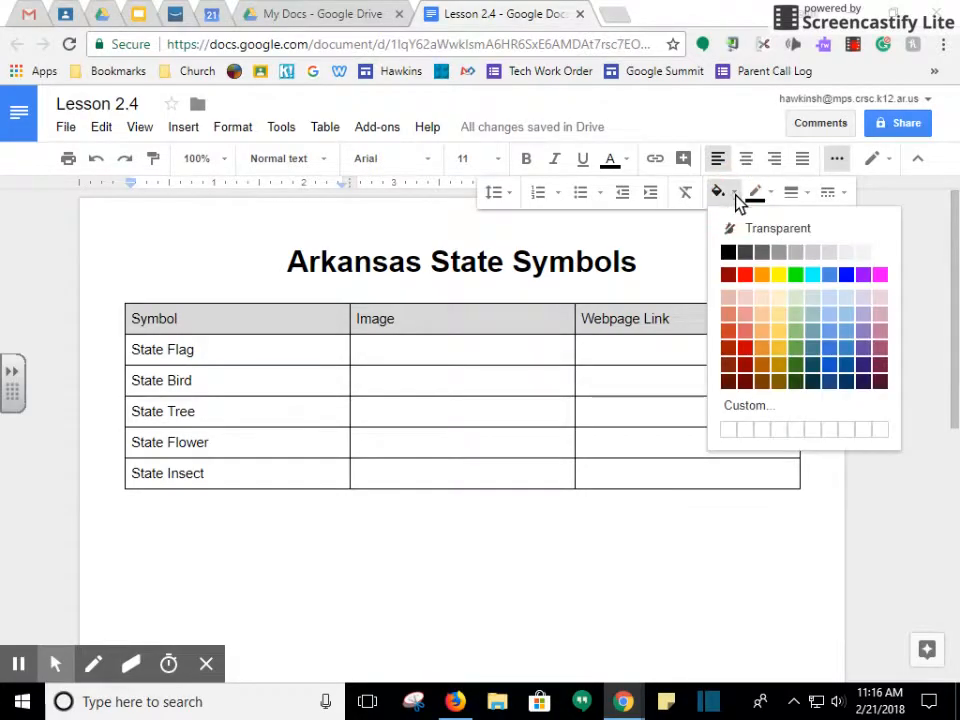
click(827, 281)
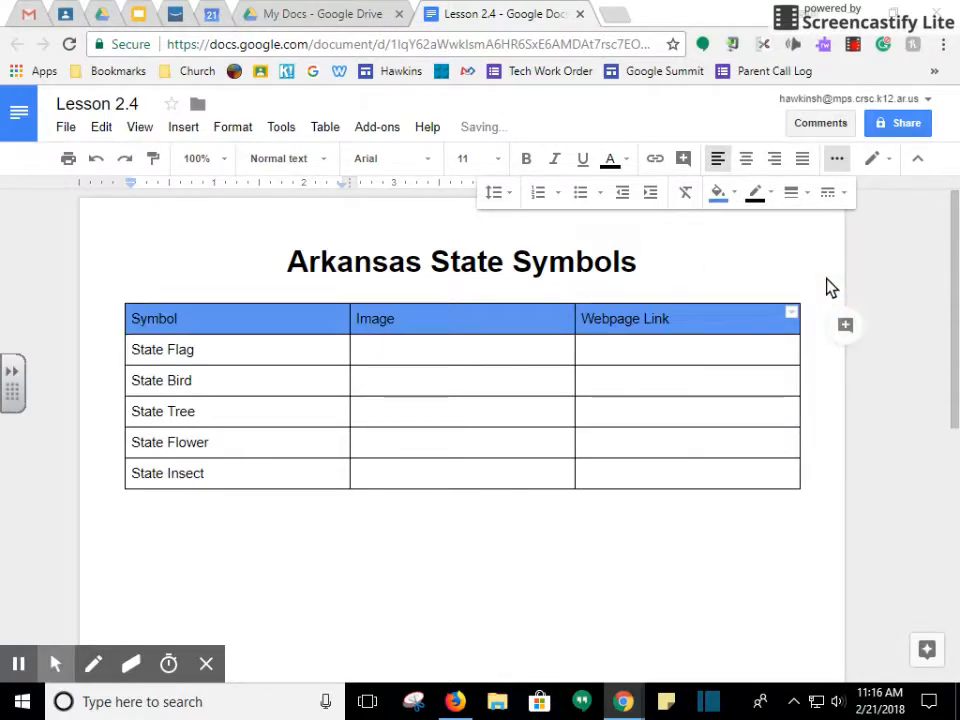
Make the text of the table's header row bold and center it in its cells.
click(309, 330)
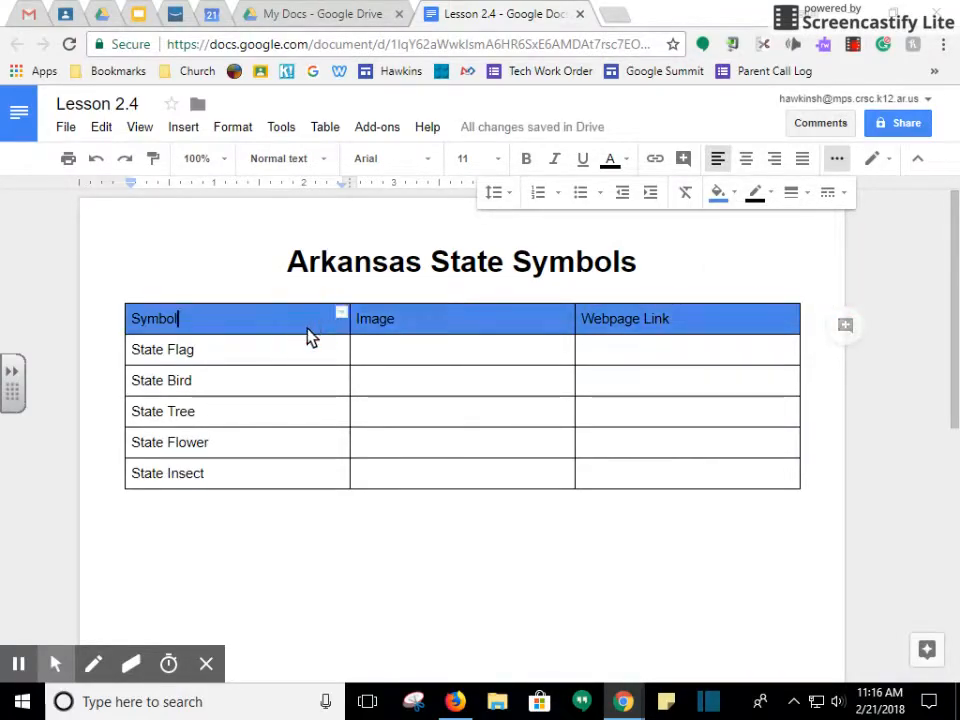
click(377, 411)
click(645, 333)
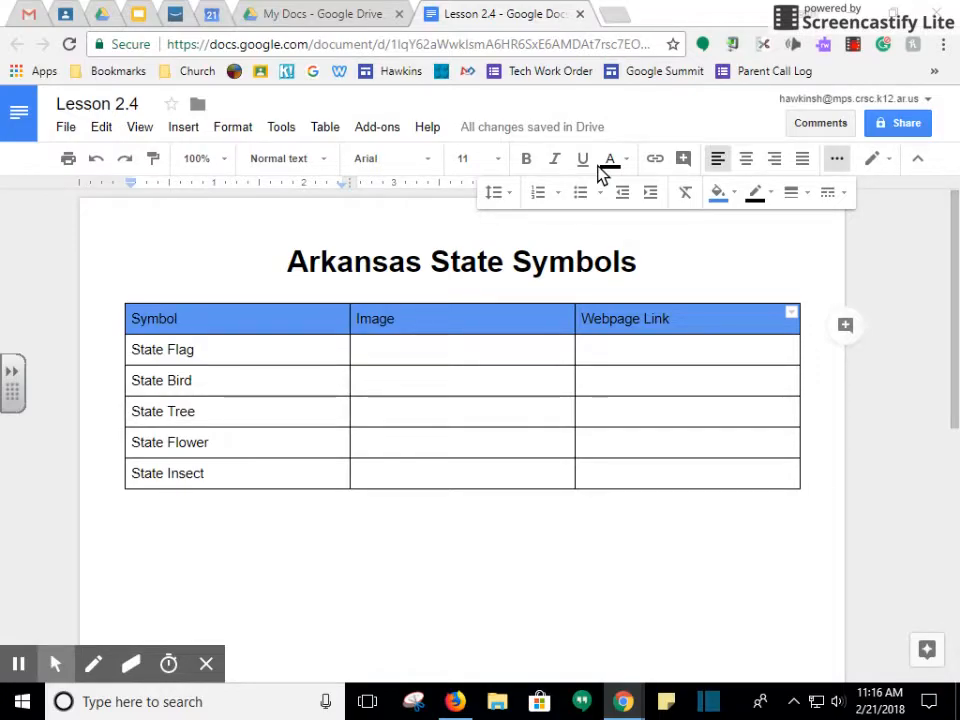
click(526, 160)
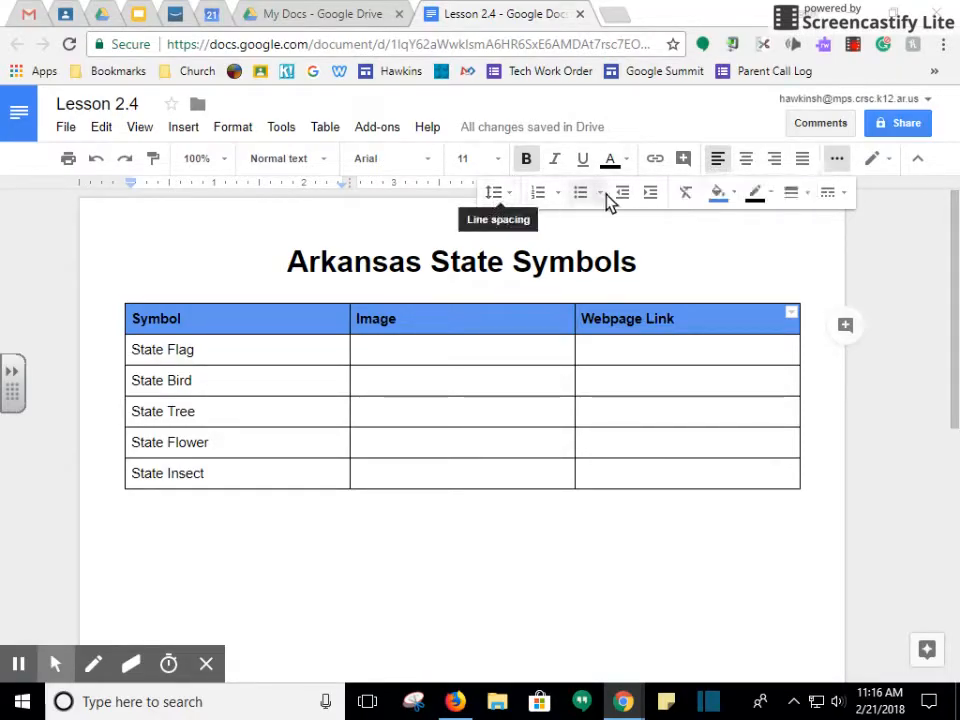
click(748, 161)
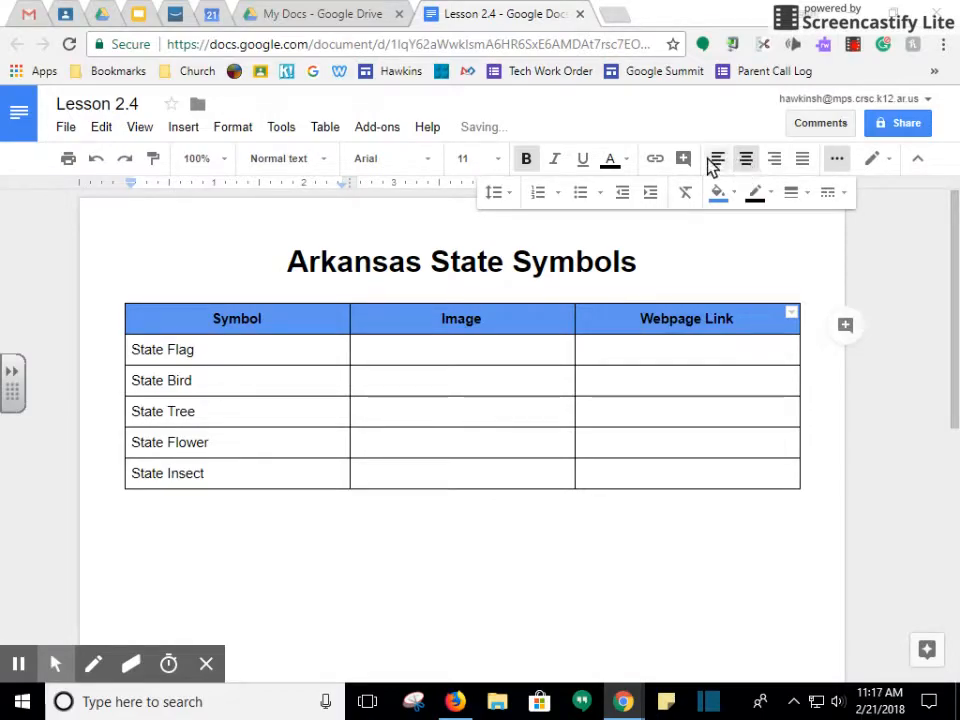
Set the font size of the bold header row text to 14.
click(526, 161)
click(527, 161)
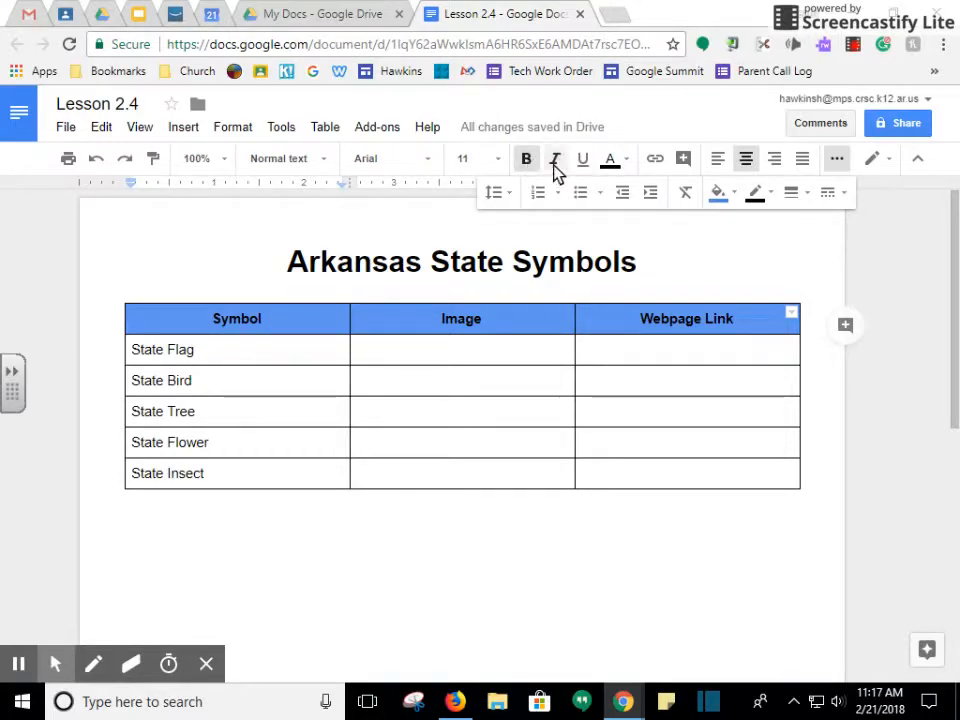
click(498, 161)
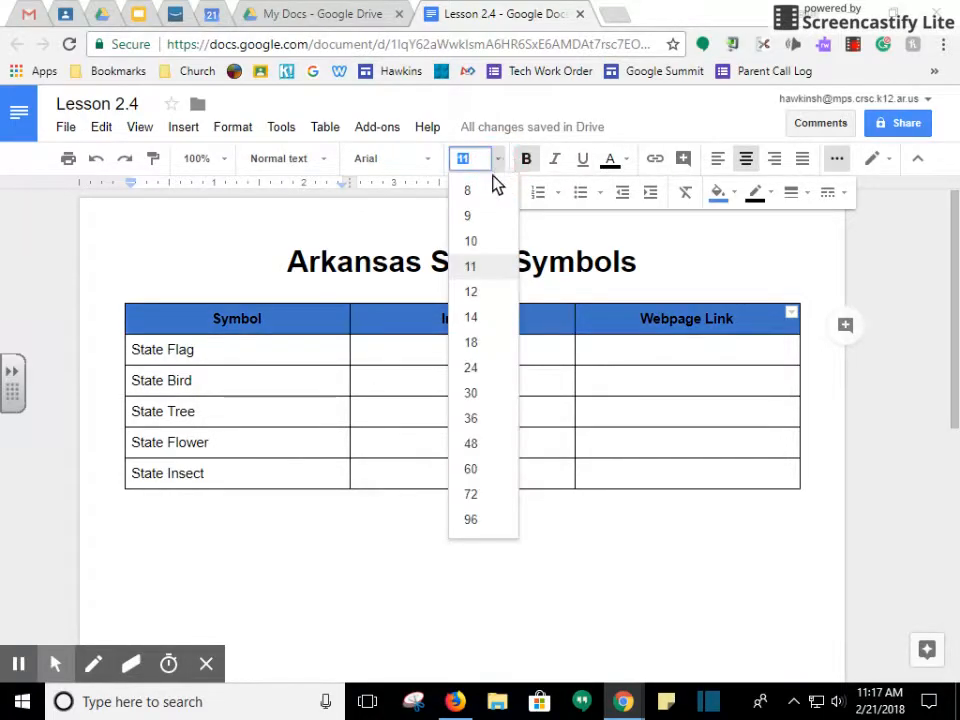
click(486, 318)
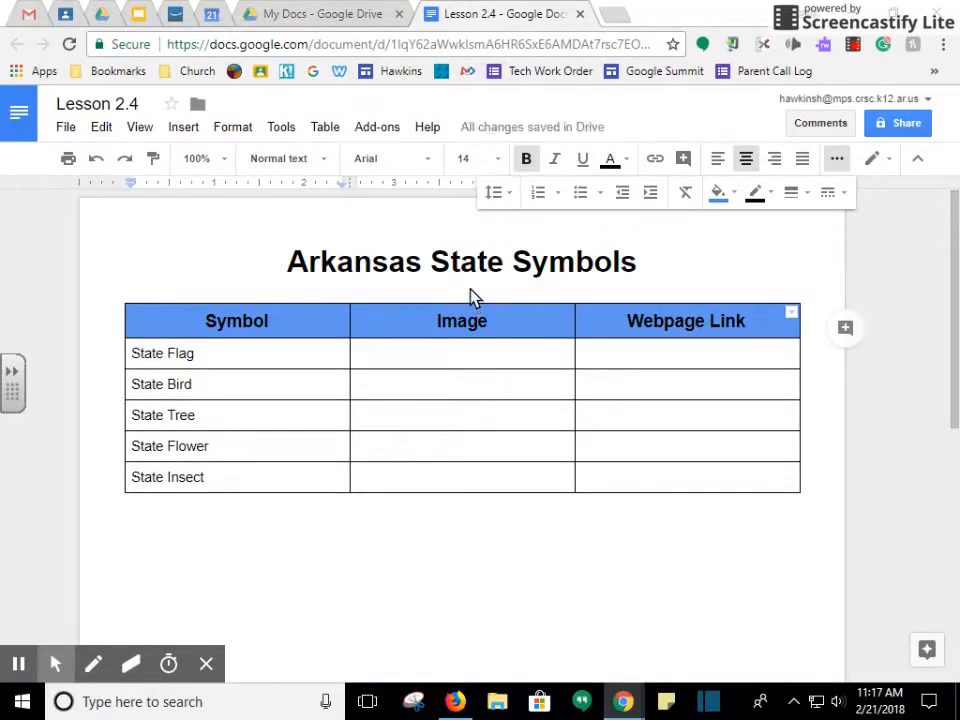
Make "State Flag" bold and copy its formatting to the four symbol names below it.
triple_click(206, 367)
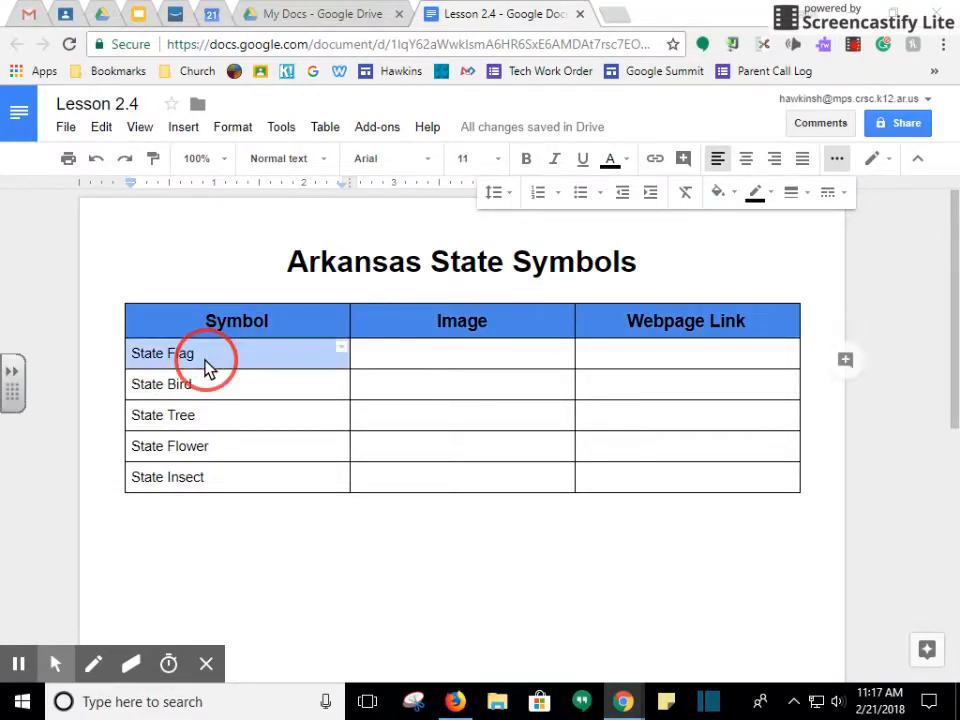
click(526, 158)
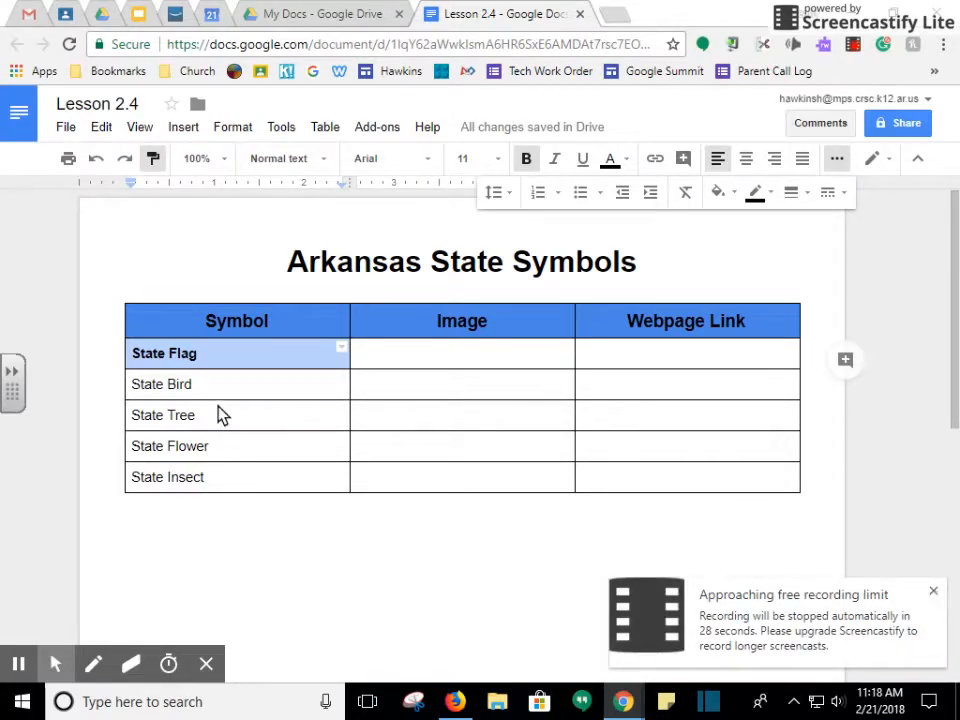
drag(223, 390, 230, 480)
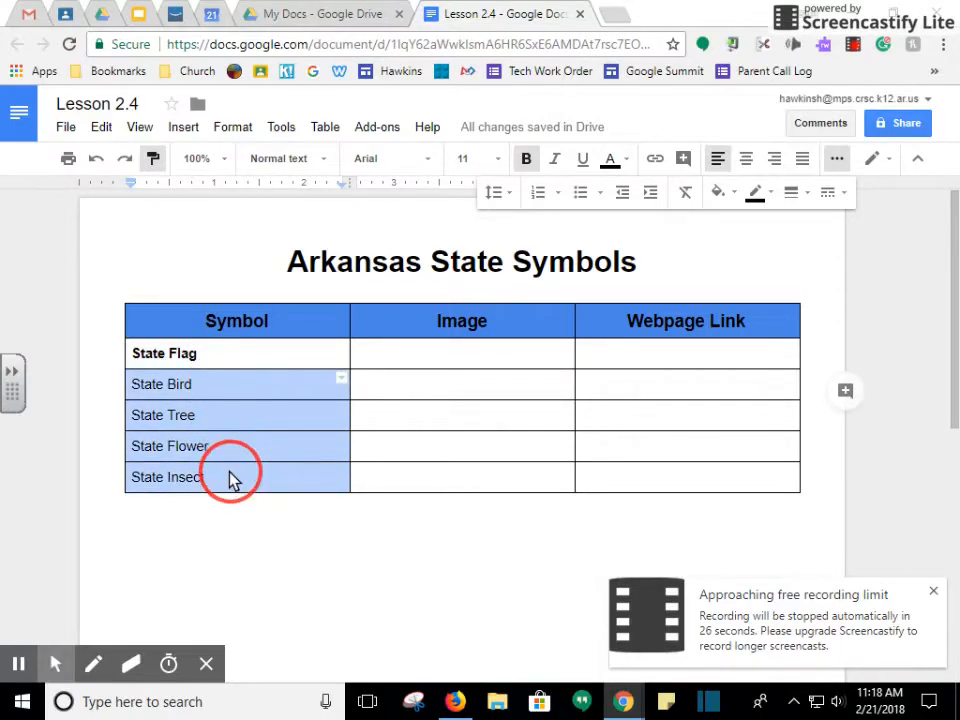
key(ctrl+b)
click(932, 590)
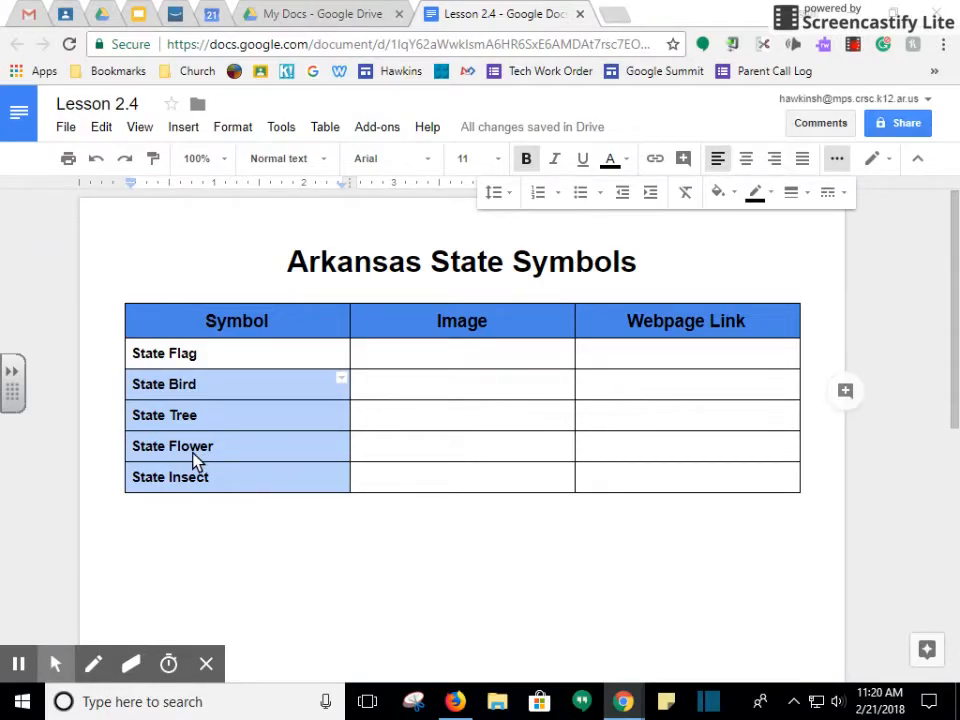
click(614, 15)
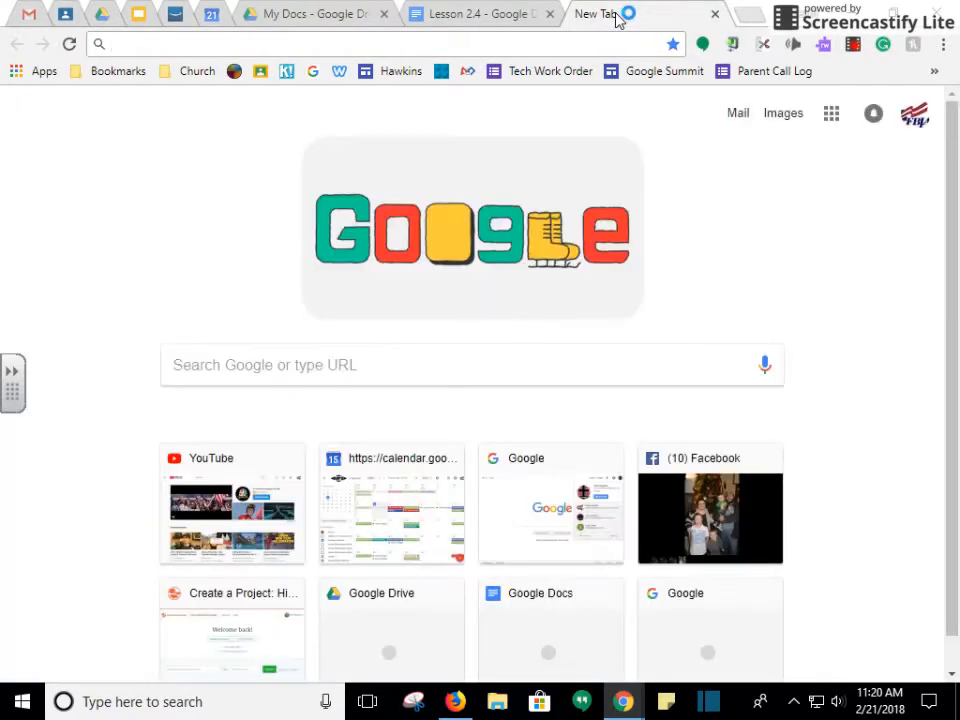
text(www.)
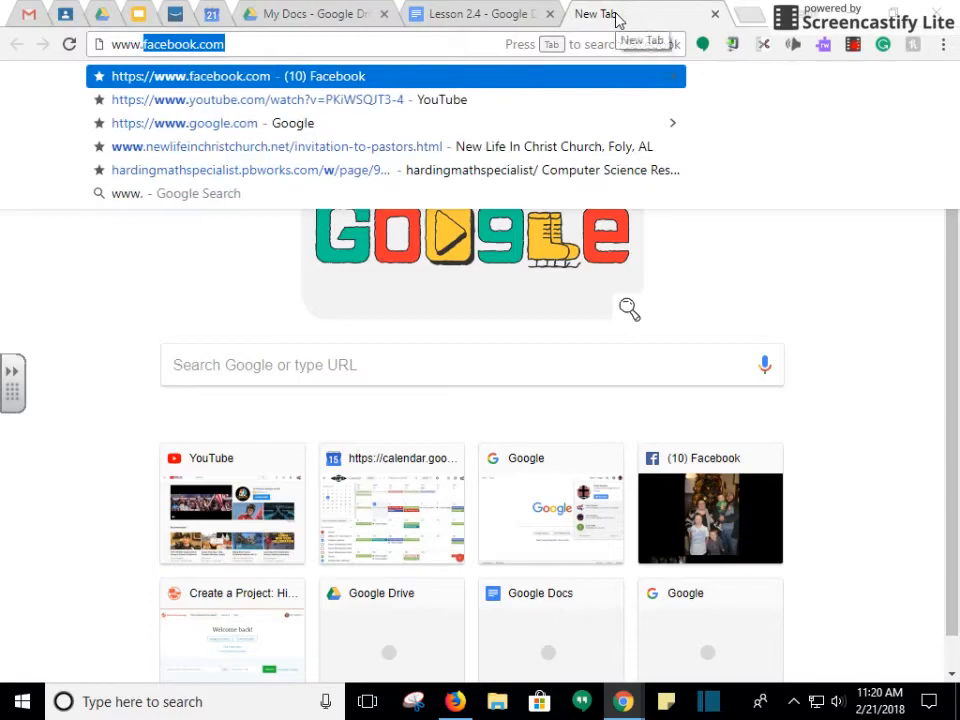
text(state)
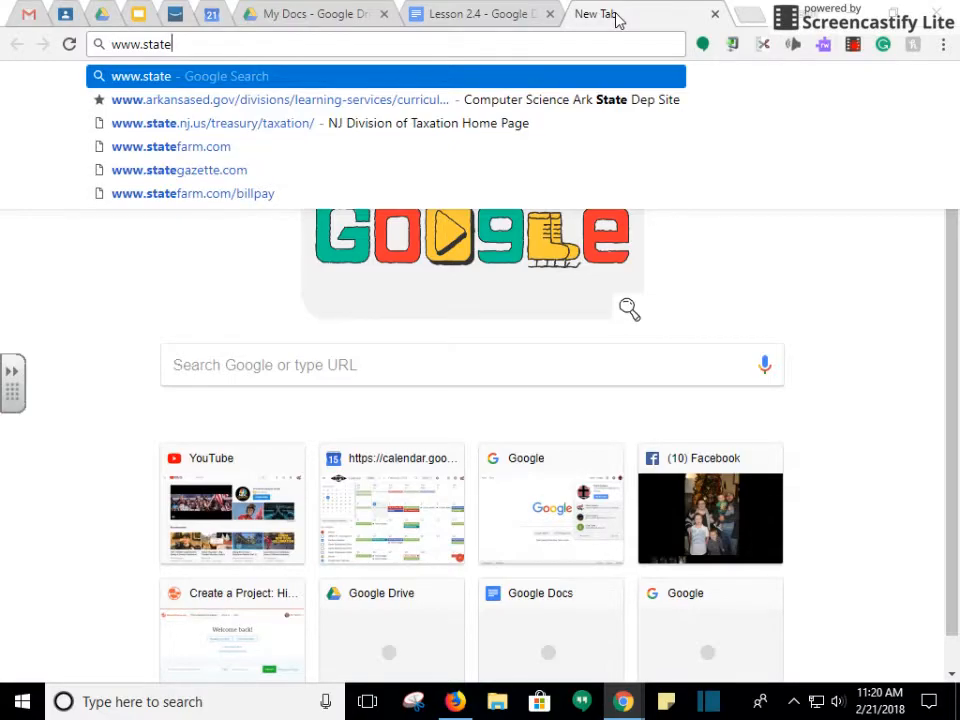
text(sym)
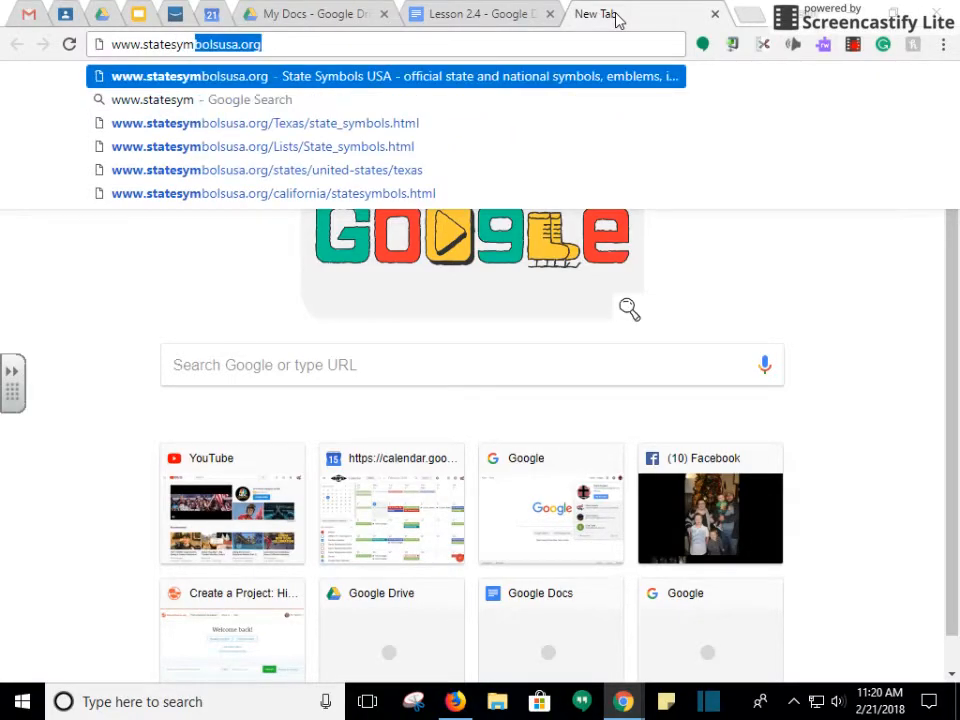
text(bol)
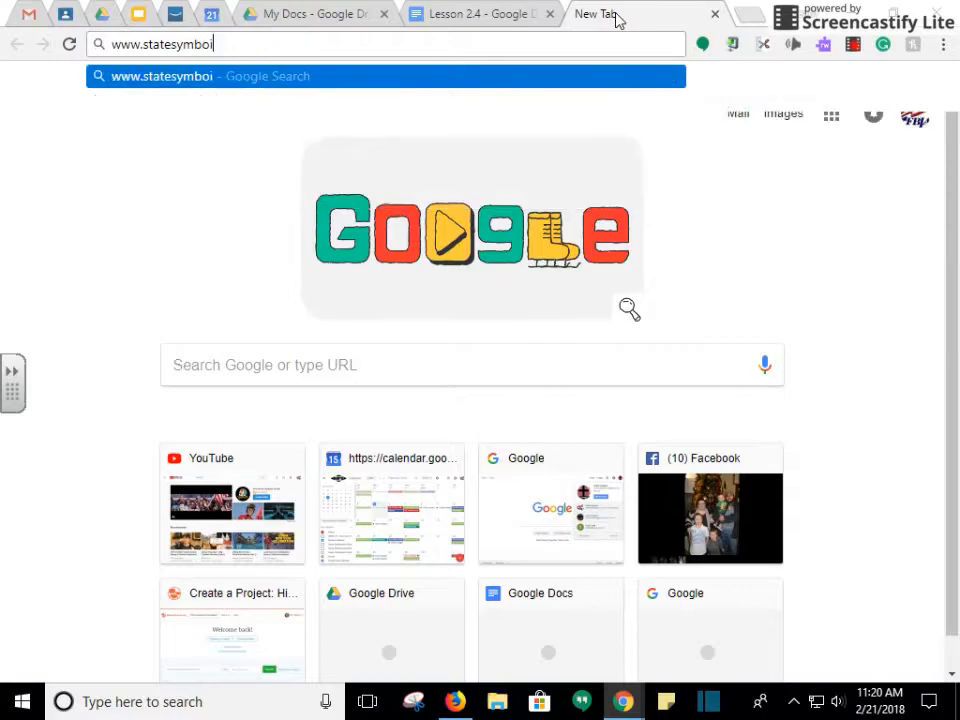
key(BackSpace)
text(ls)
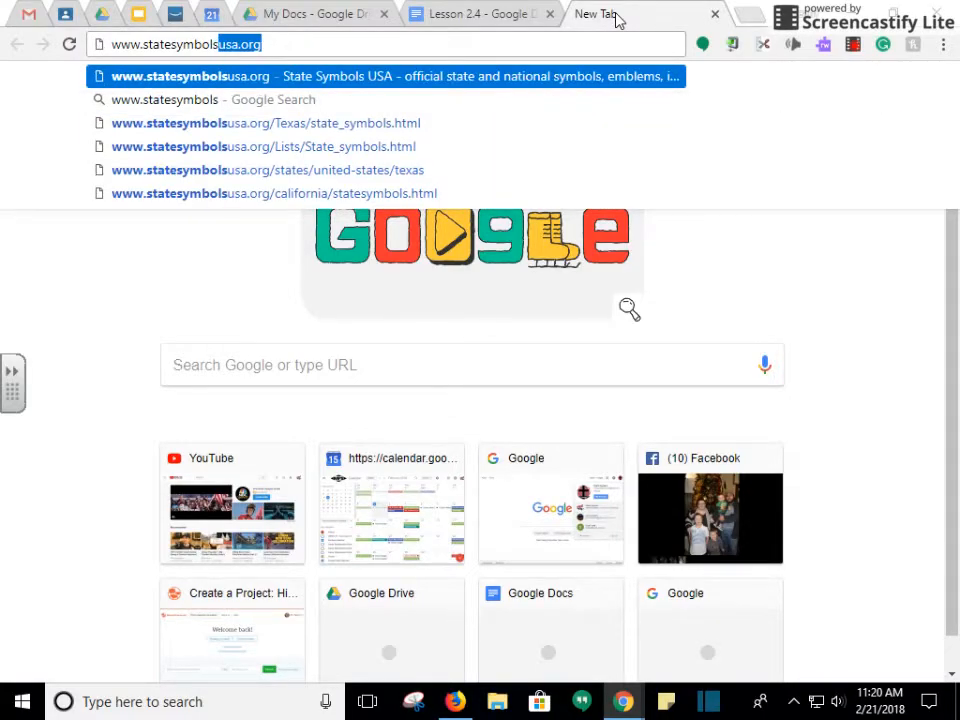
text(usa)
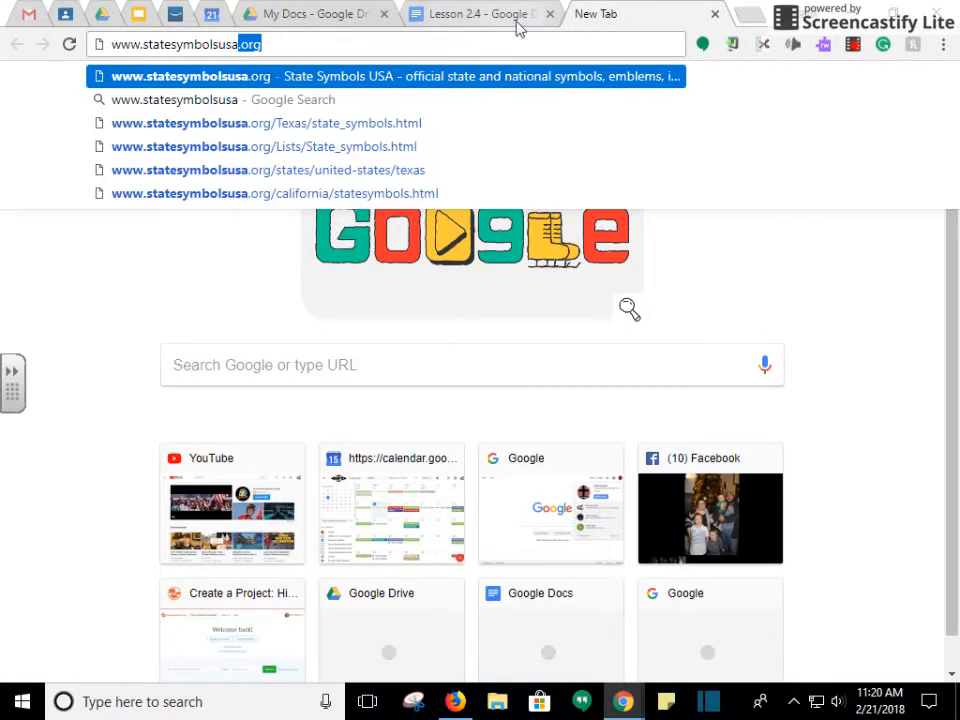
key(Return)
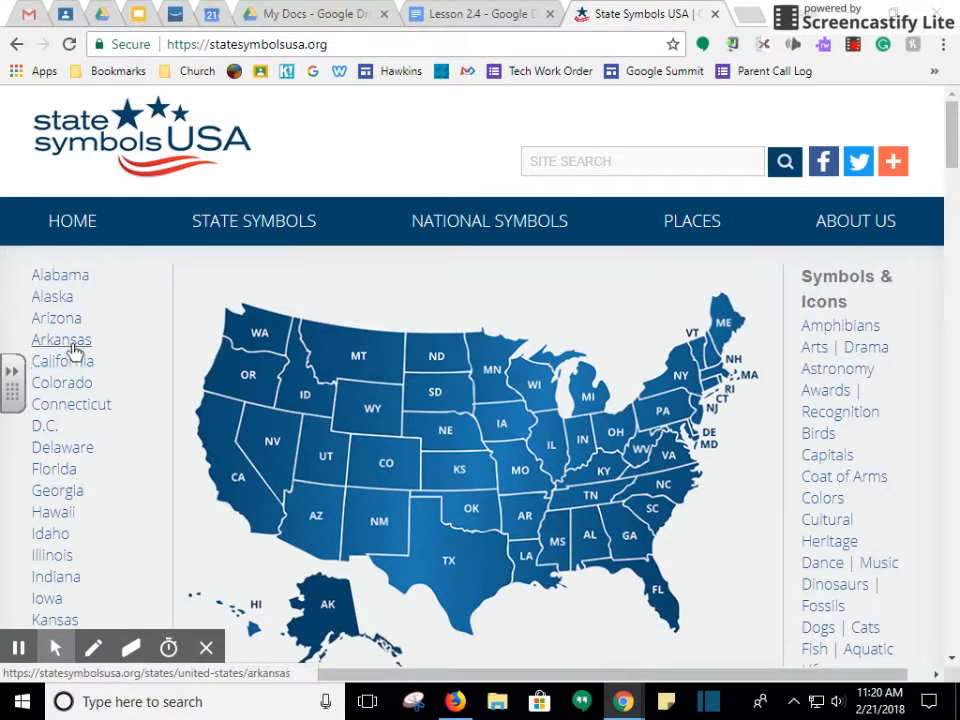
Open the Arkansas page of the state symbols site and look through its symbol pictures for the state flag.
click(72, 347)
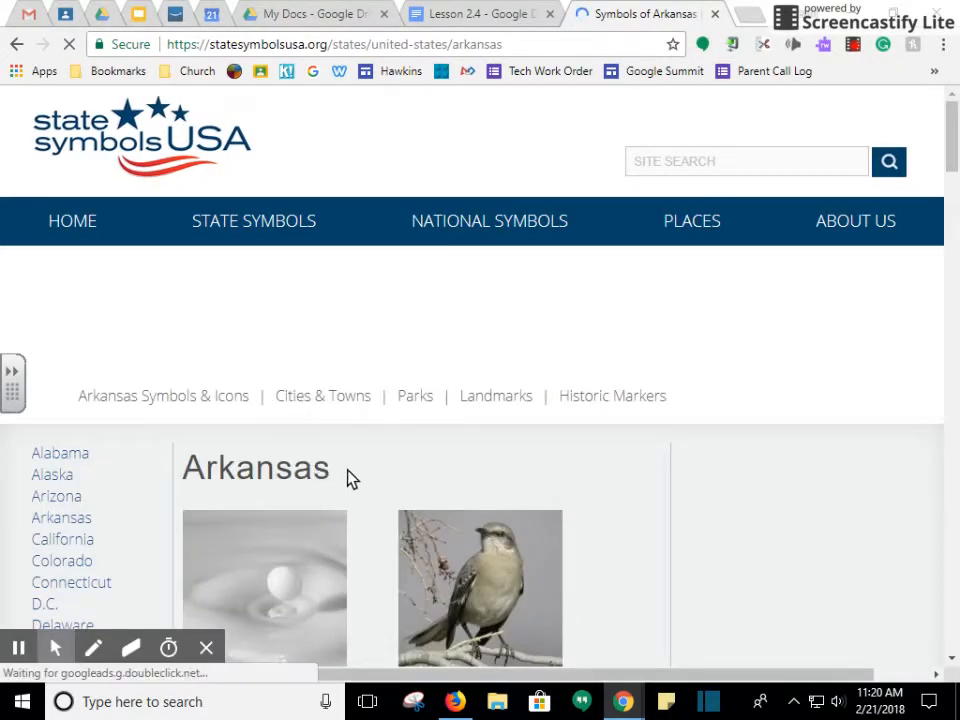
scroll(345, 480, down, 9)
scroll(362, 465, down, 8)
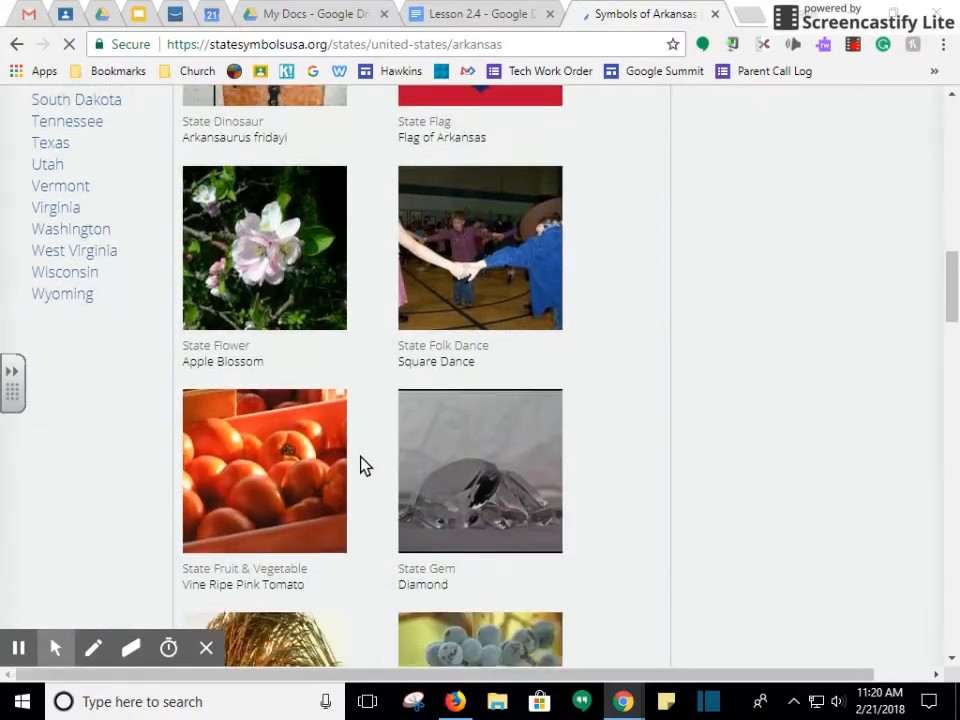
scroll(362, 465, up, 11)
scroll(362, 465, up, 5)
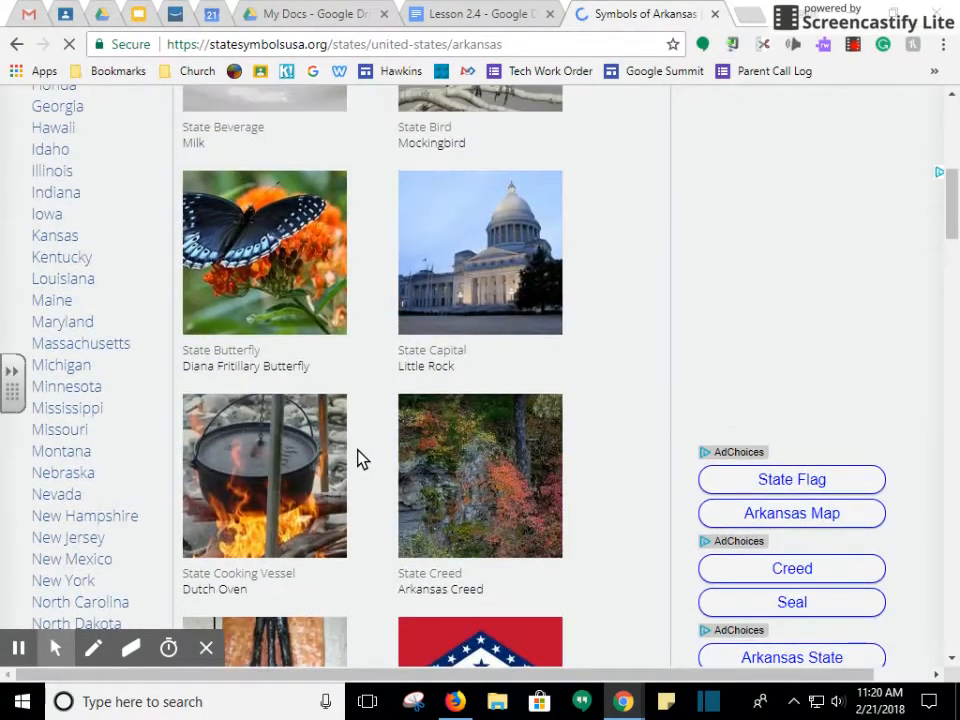
scroll(362, 460, up, 4)
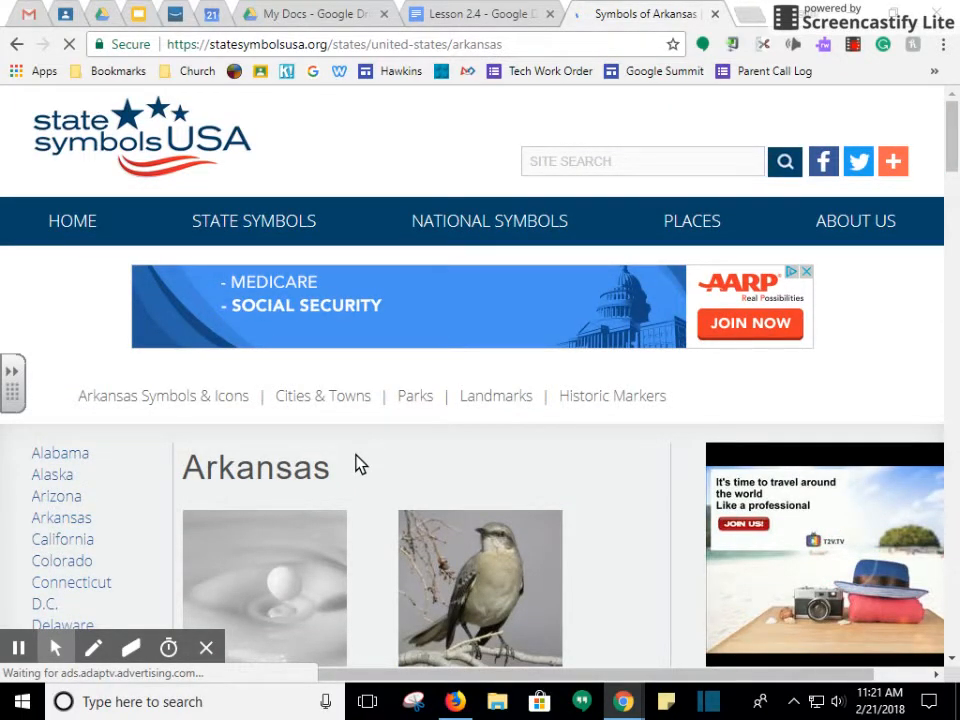
scroll(362, 450, down, 4)
scroll(360, 425, down, 5)
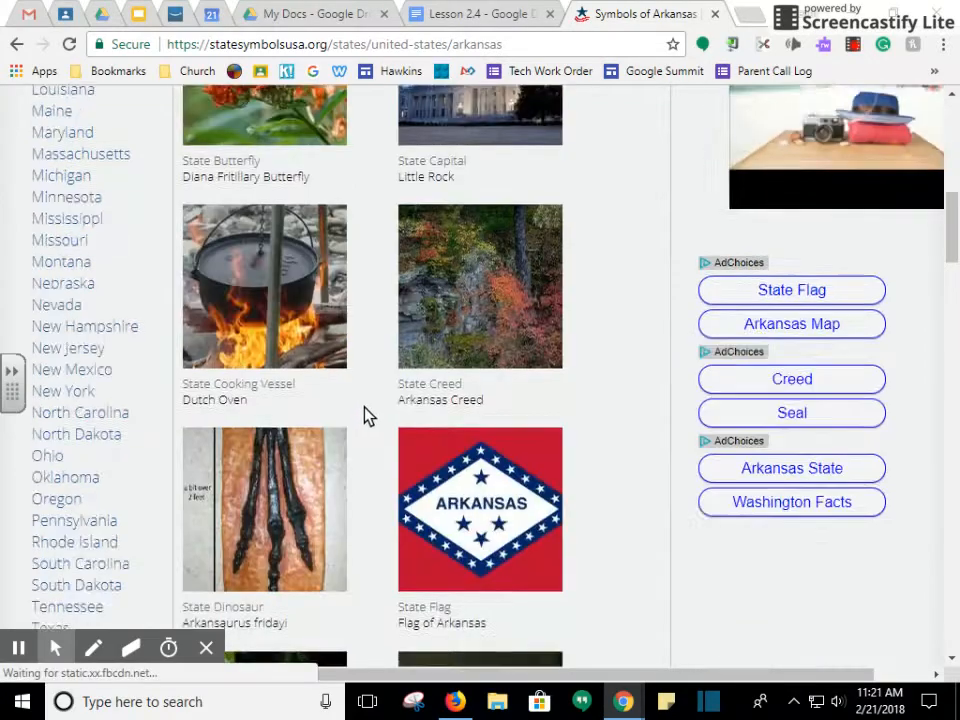
Open the Arkansas state flag's page and look through its image and description.
click(461, 347)
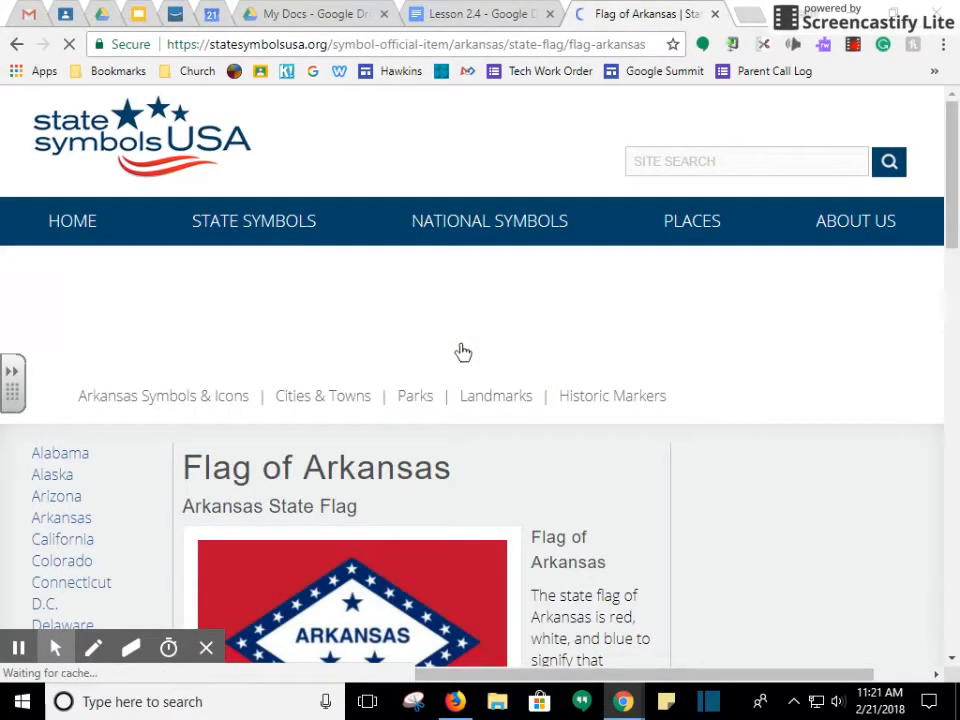
scroll(463, 386, down, 3)
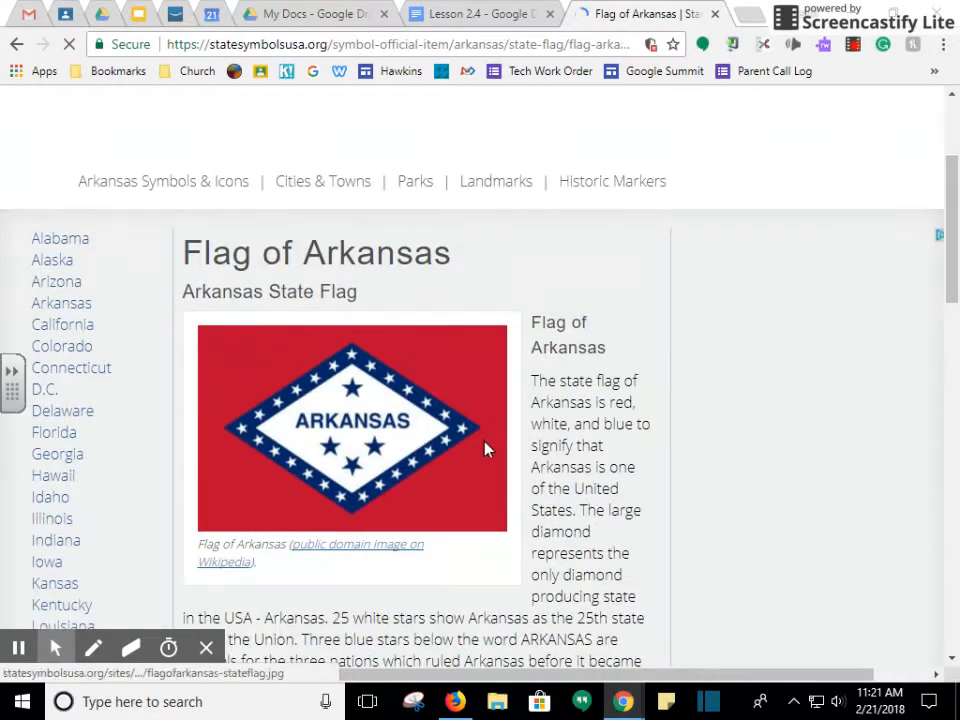
scroll(510, 493, down, 5)
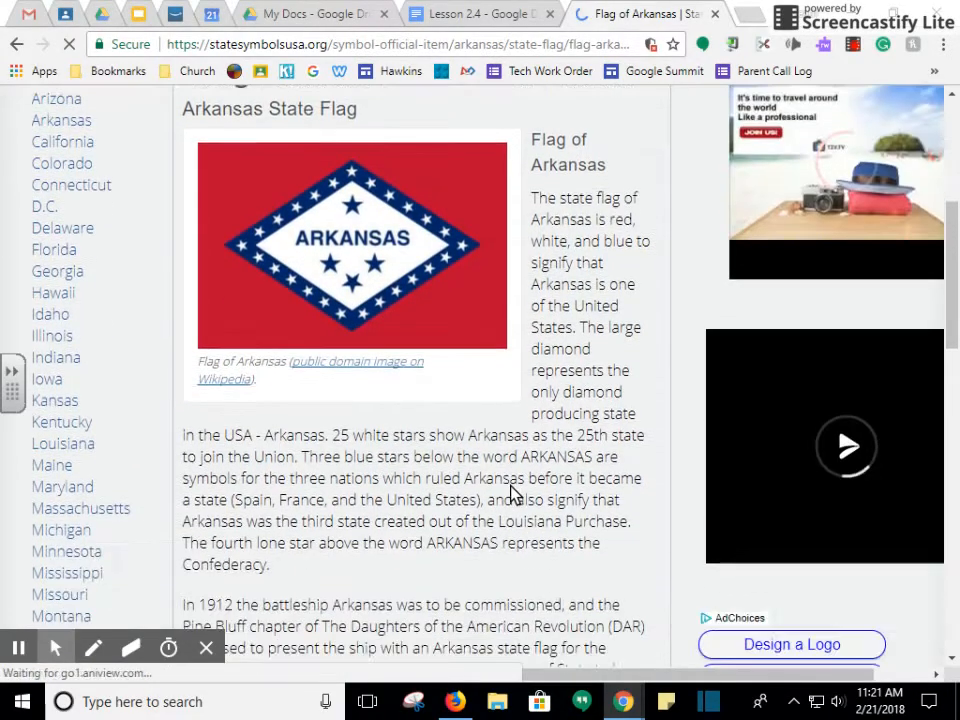
scroll(510, 493, down, 3)
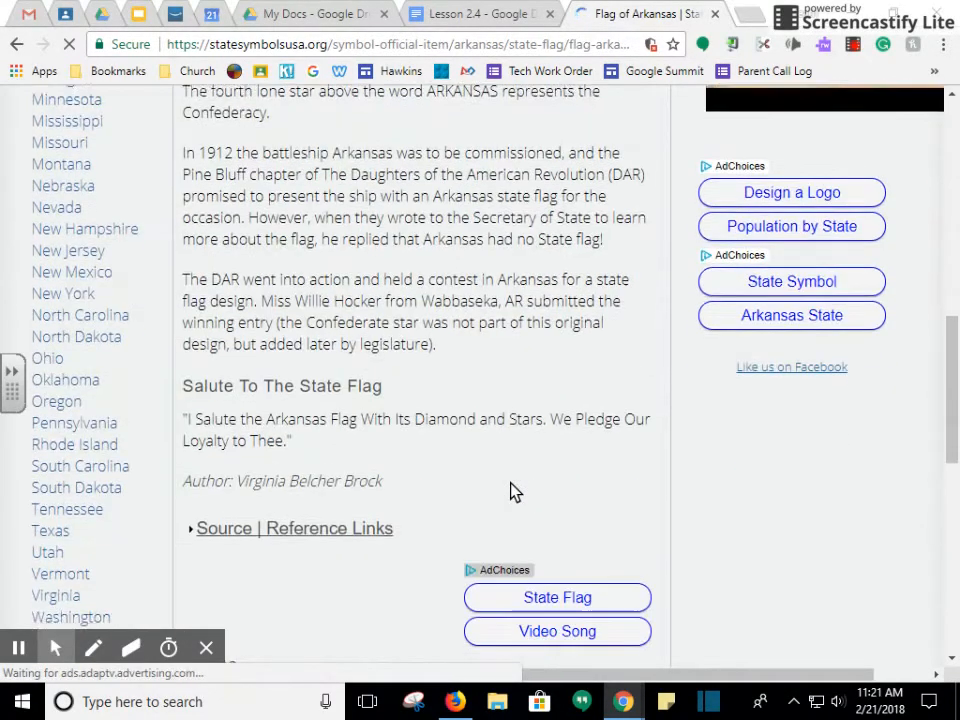
Copy the Arkansas flag image from the Flag of Arkansas page.
scroll(512, 491, up, 6)
scroll(510, 489, up, 1)
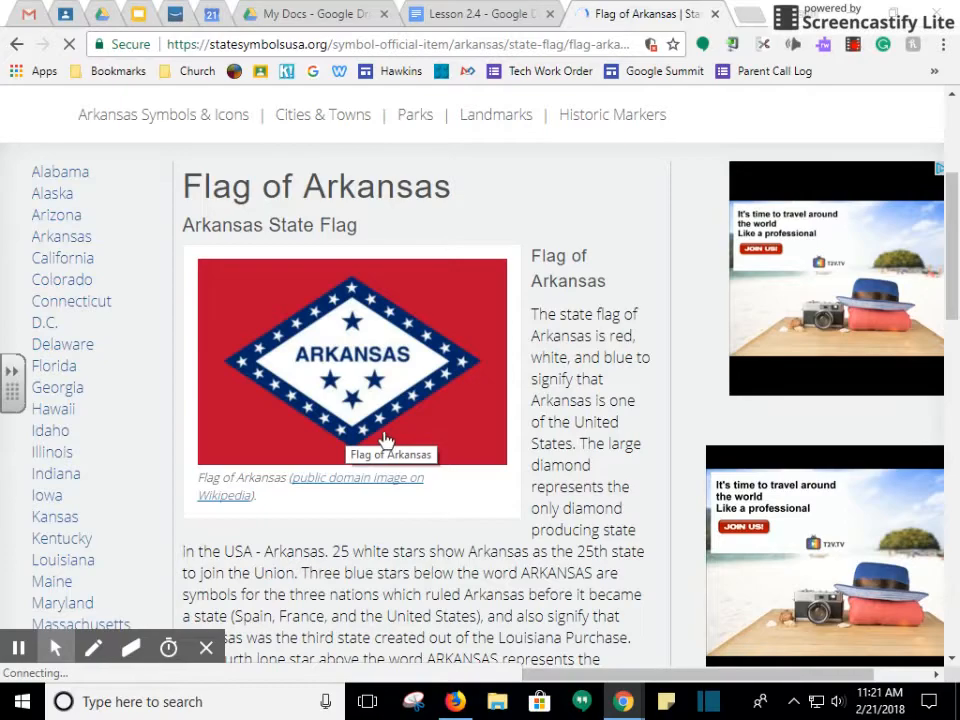
right_click(325, 357)
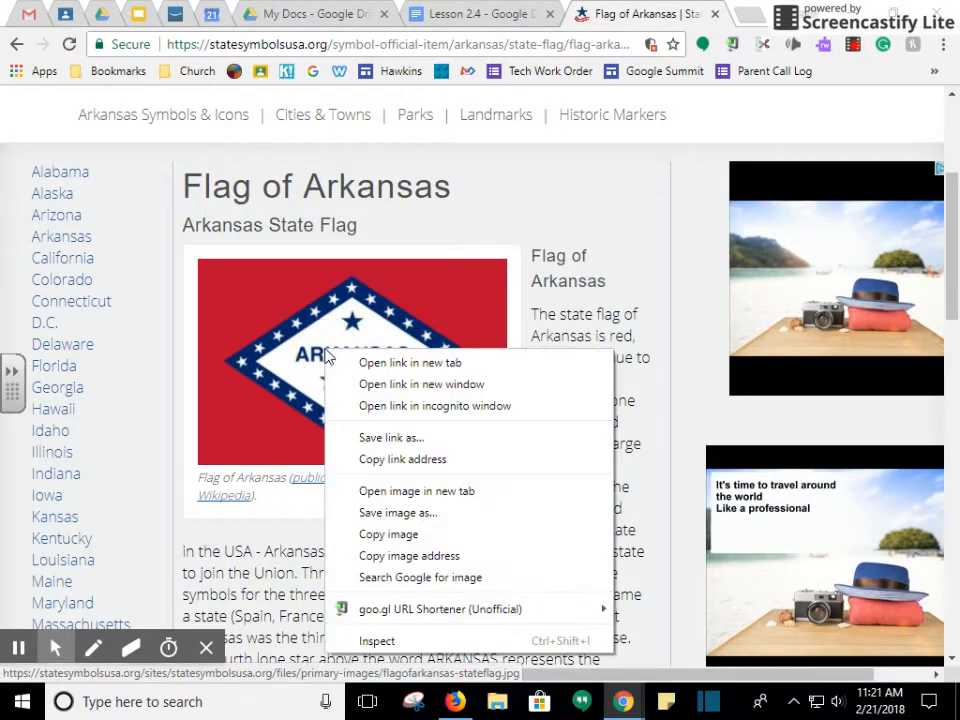
click(399, 536)
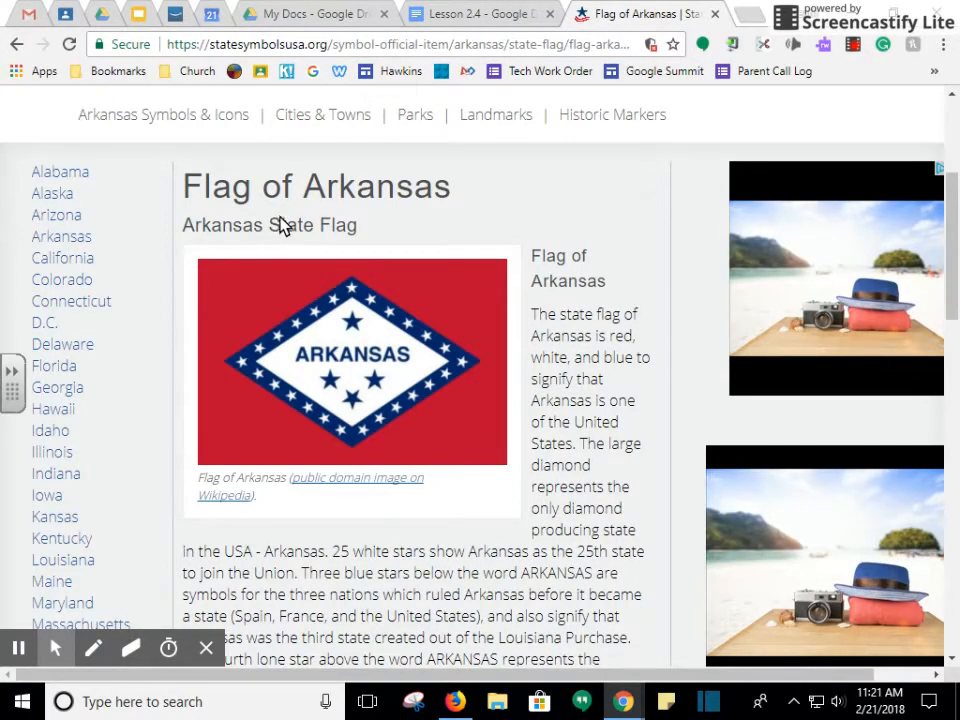
Paste the copied flag image into the State Flag row's Image cell in the Lesson 2.4 document.
click(476, 14)
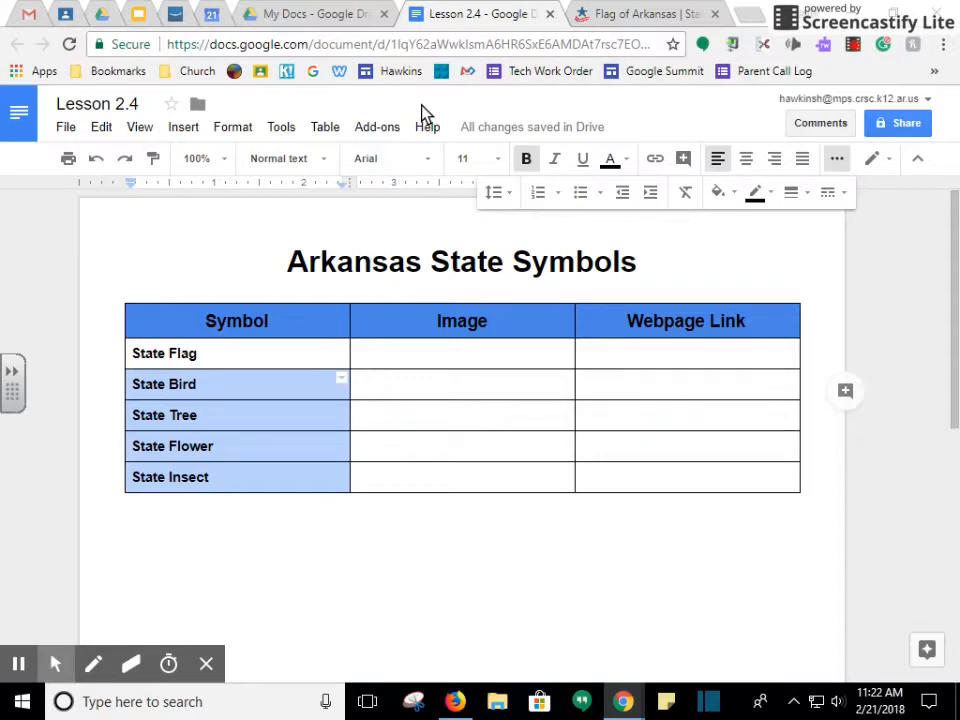
drag(455, 355, 458, 363)
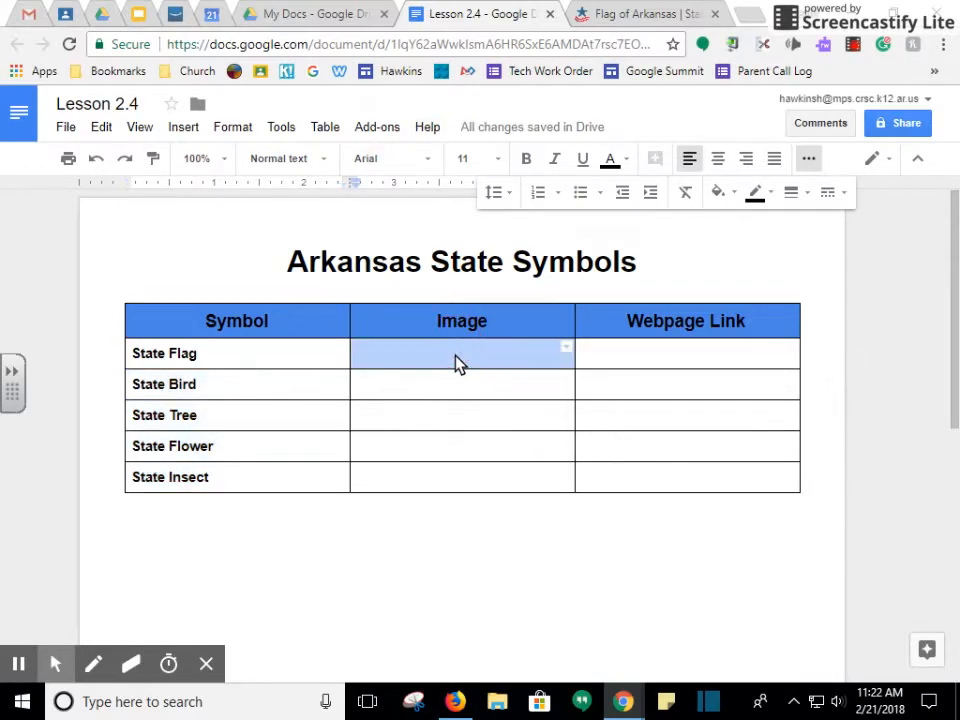
click(441, 366)
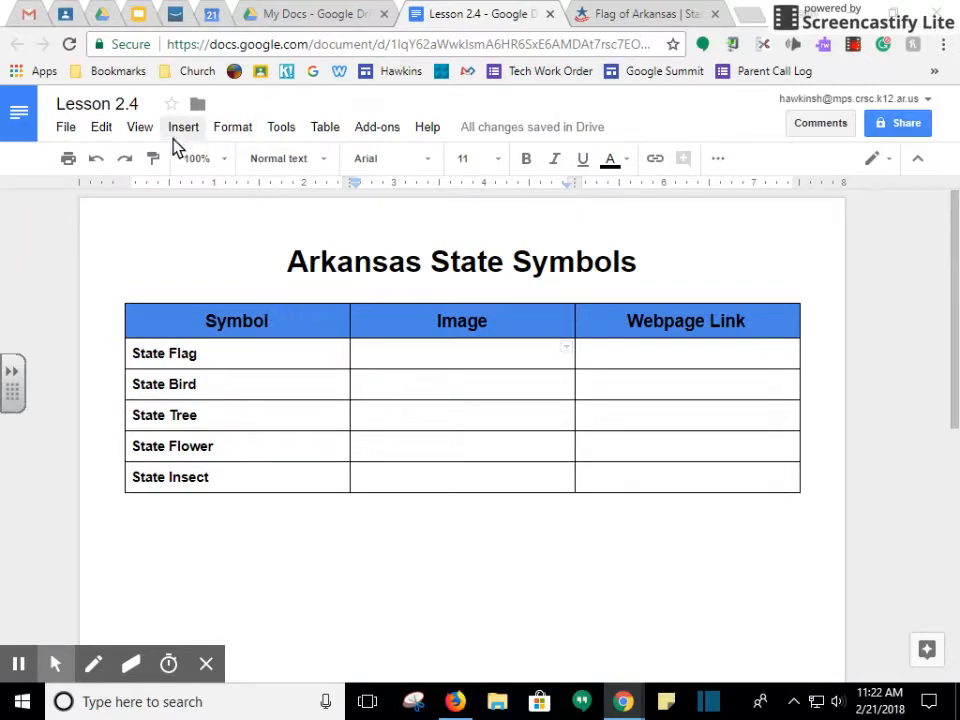
click(101, 127)
click(145, 272)
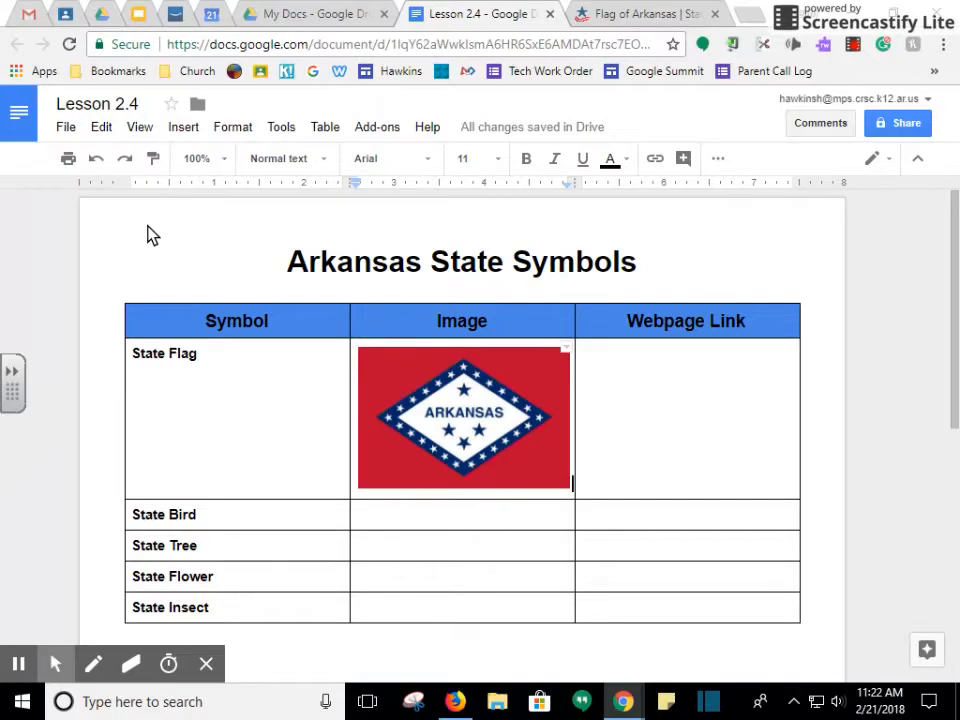
Copy the web address of the Flag of Arkansas page and return to the Lesson 2.4 document.
click(648, 14)
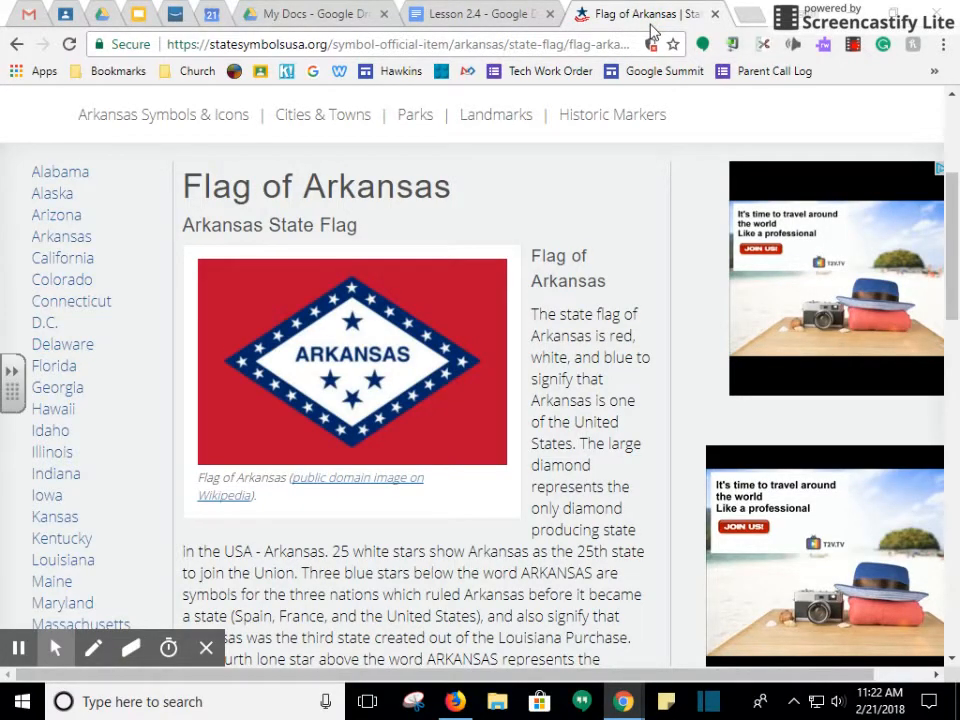
click(337, 48)
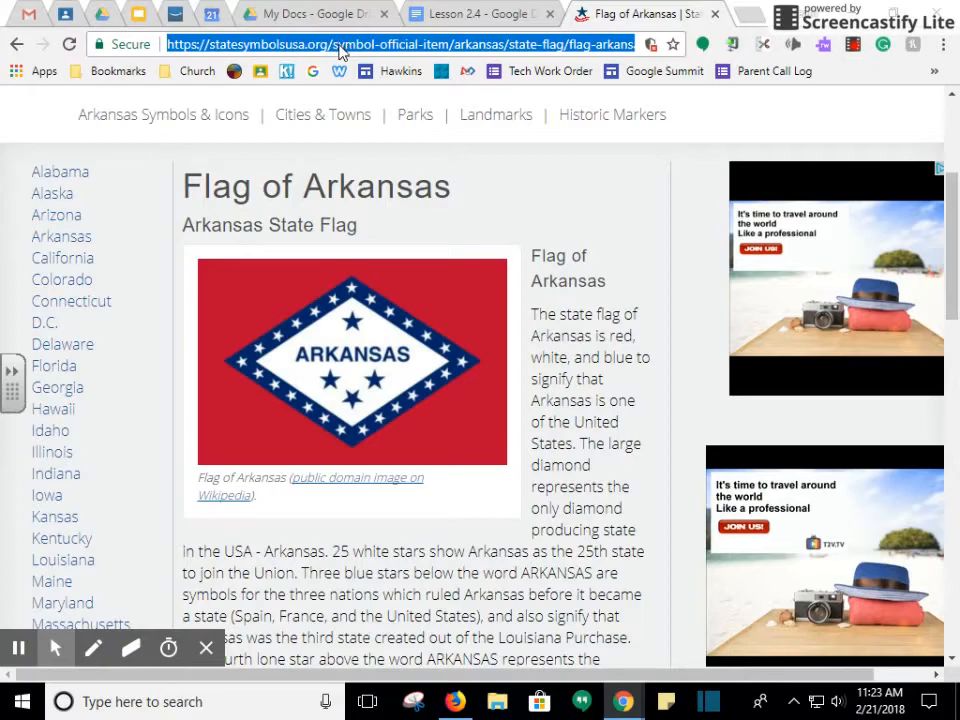
right_click(341, 51)
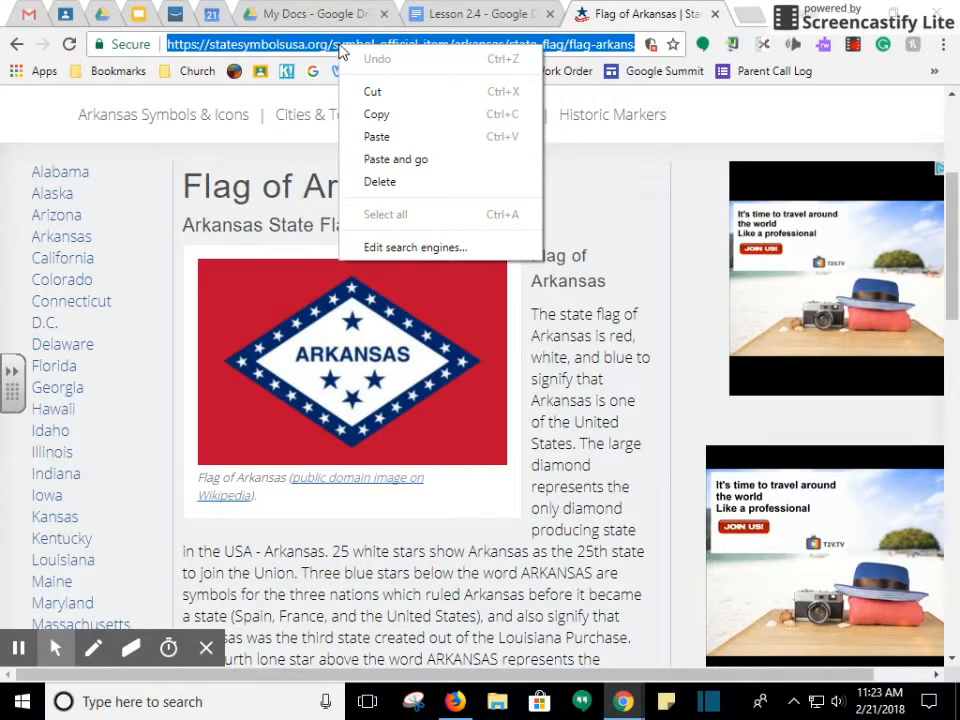
click(381, 116)
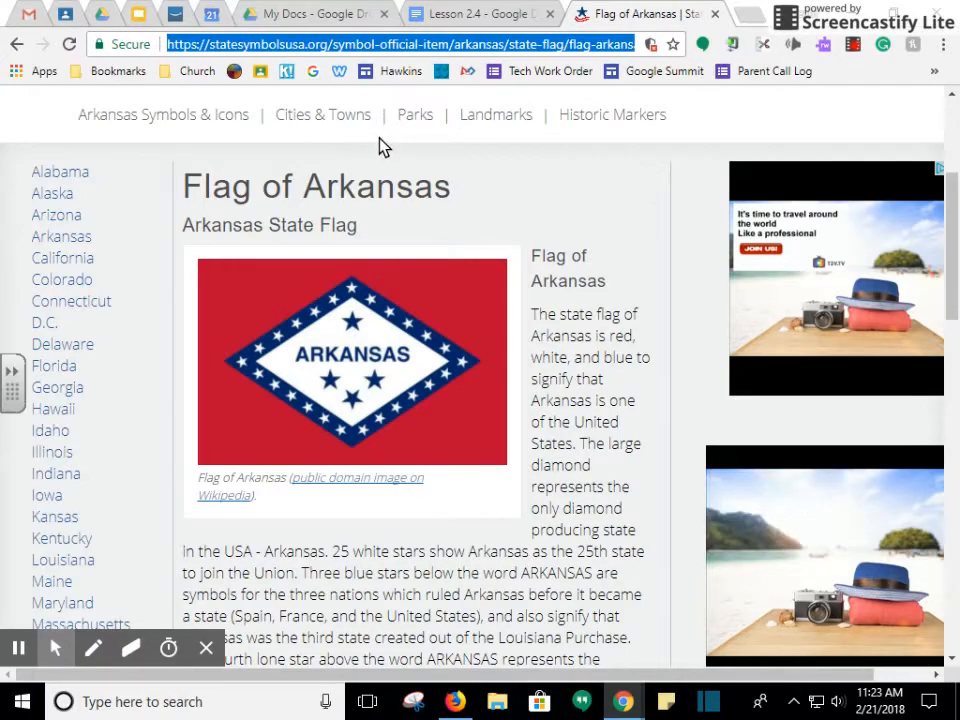
click(498, 18)
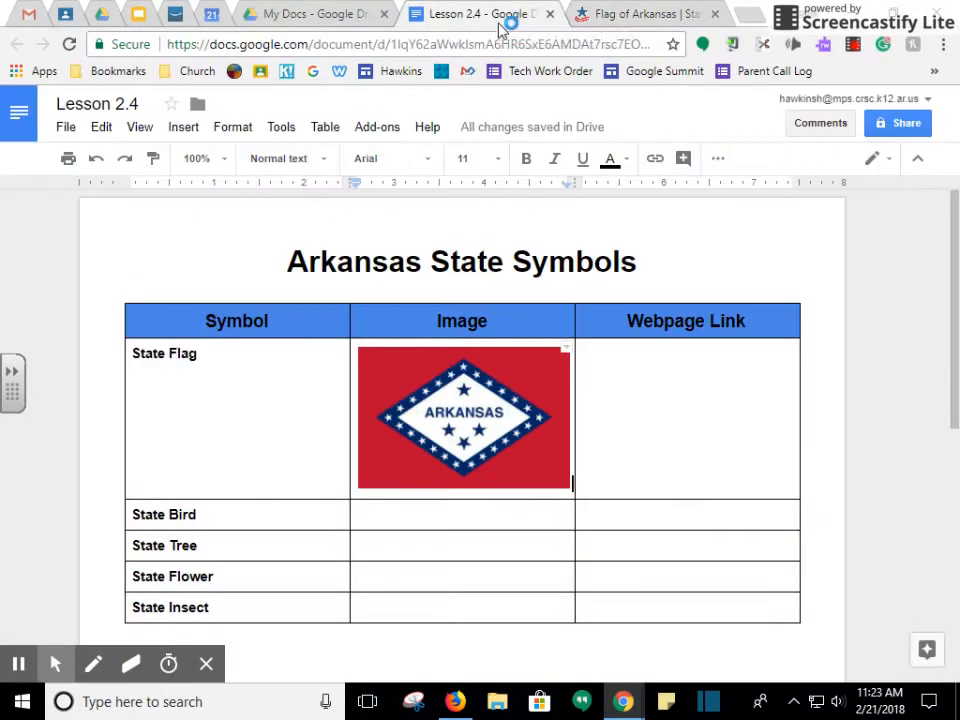